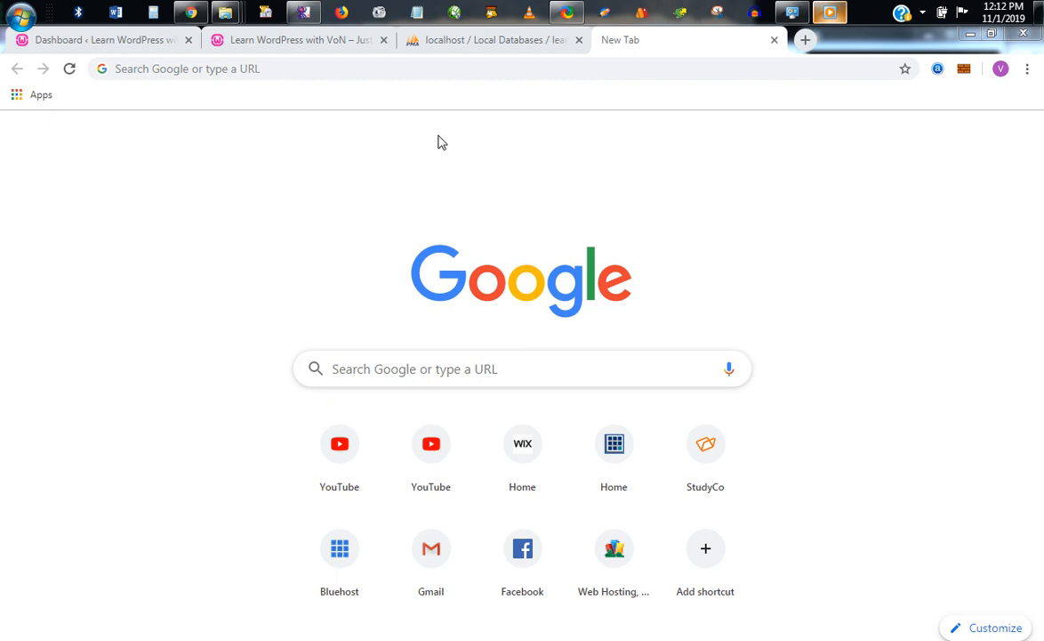
# - Switch to the WordPress Startup File folder window in Windows Explorer to view the WordPress zip file
pyautogui.moveTo(226, 9)
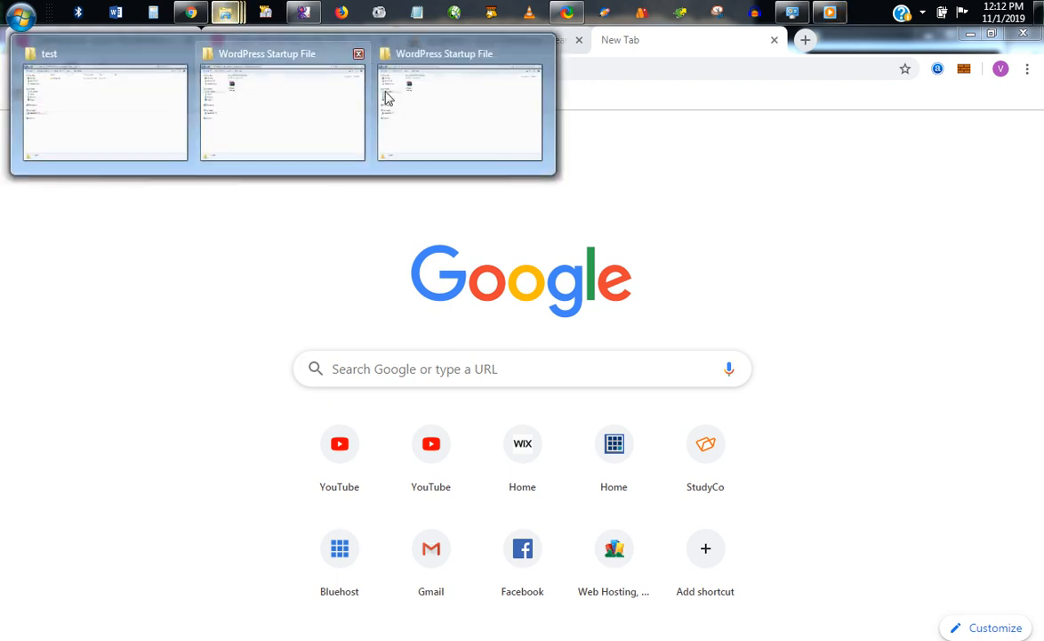
pyautogui.moveTo(298, 120)
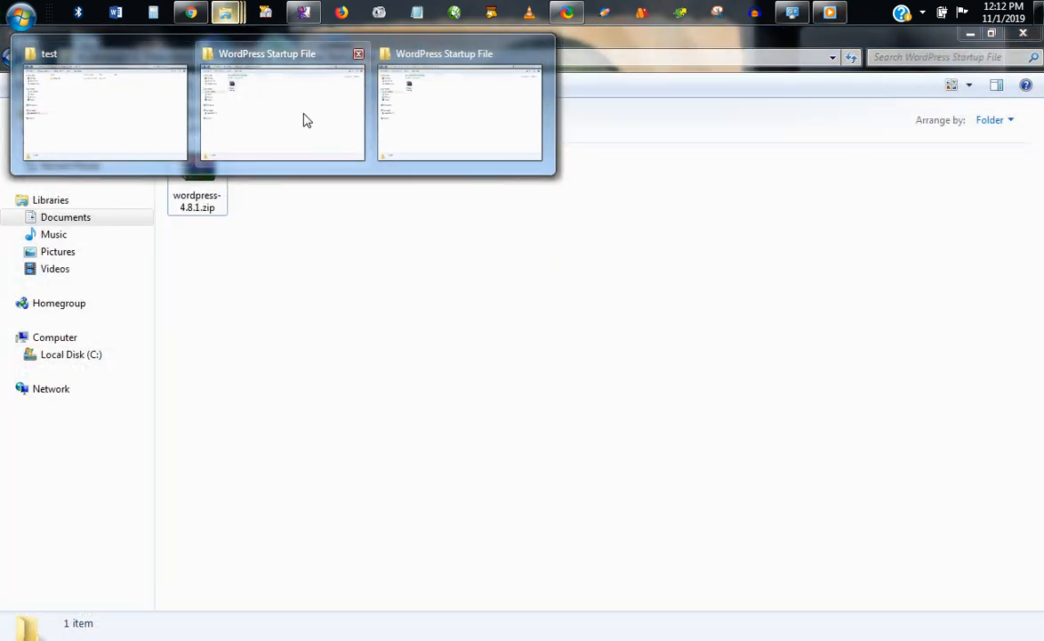
pyautogui.click(300, 89)
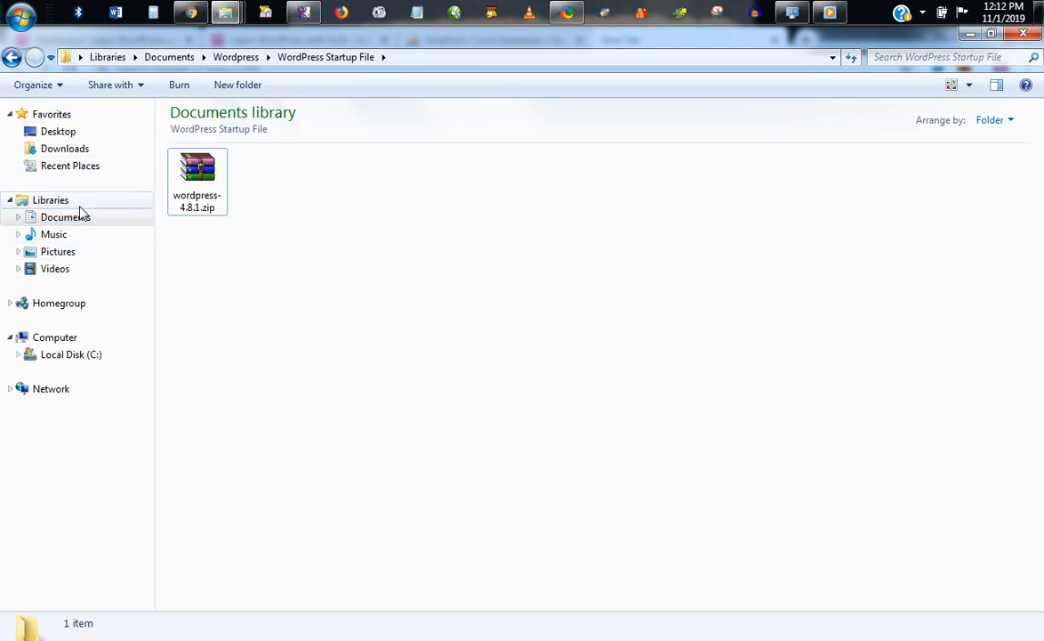
# - Open the Softwares folder of the Documents library in a new Explorer window and select the wampserver3.0.6 installer
pyautogui.rightClick(225, 11)
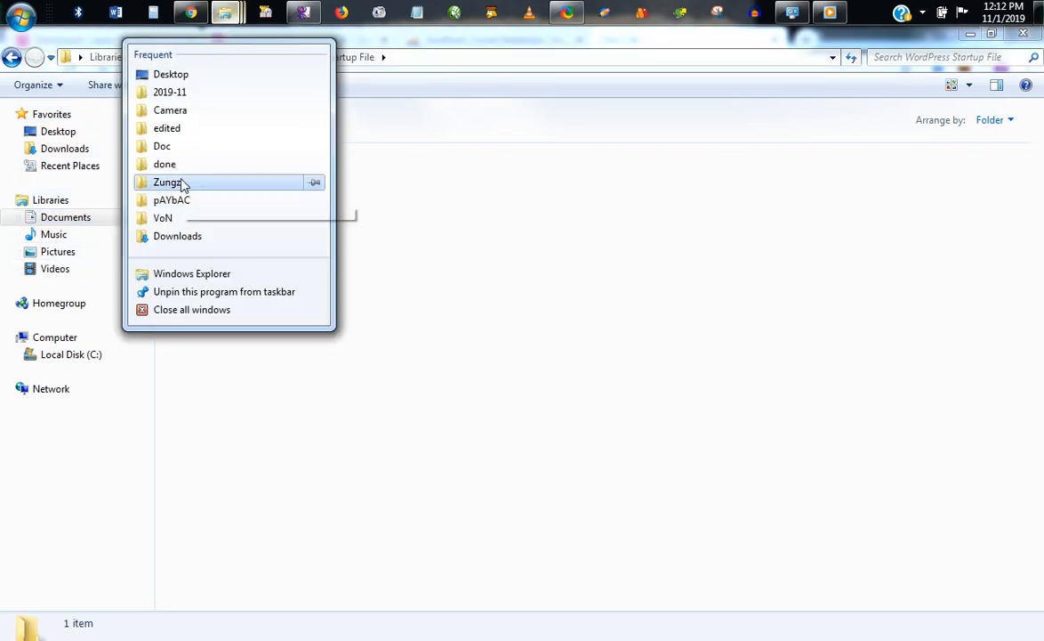
pyautogui.click(184, 184)
pyautogui.moveTo(308, 9)
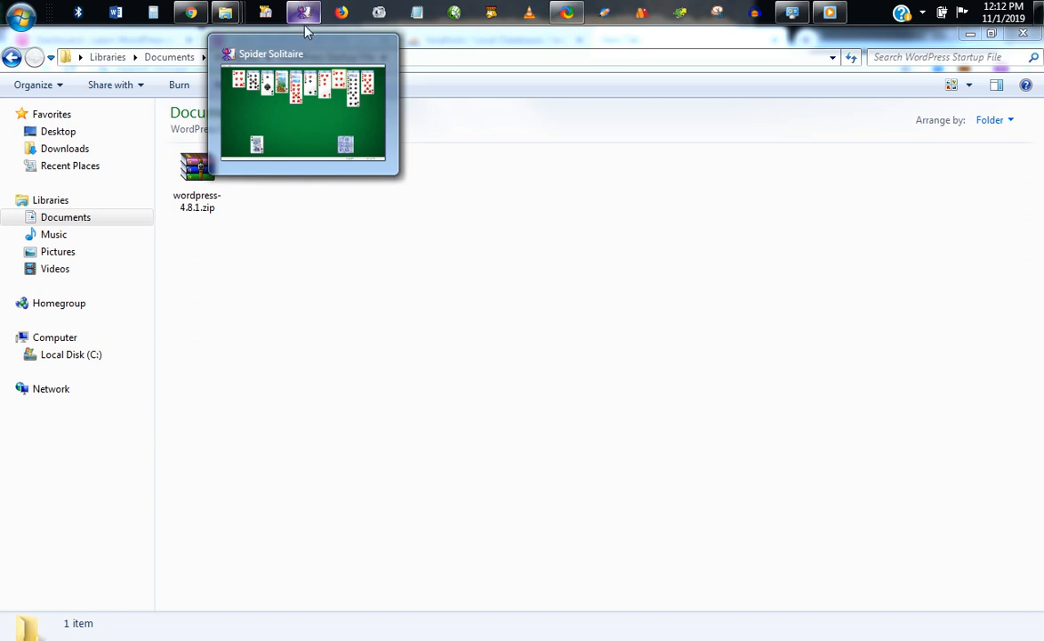
pyautogui.moveTo(227, 13)
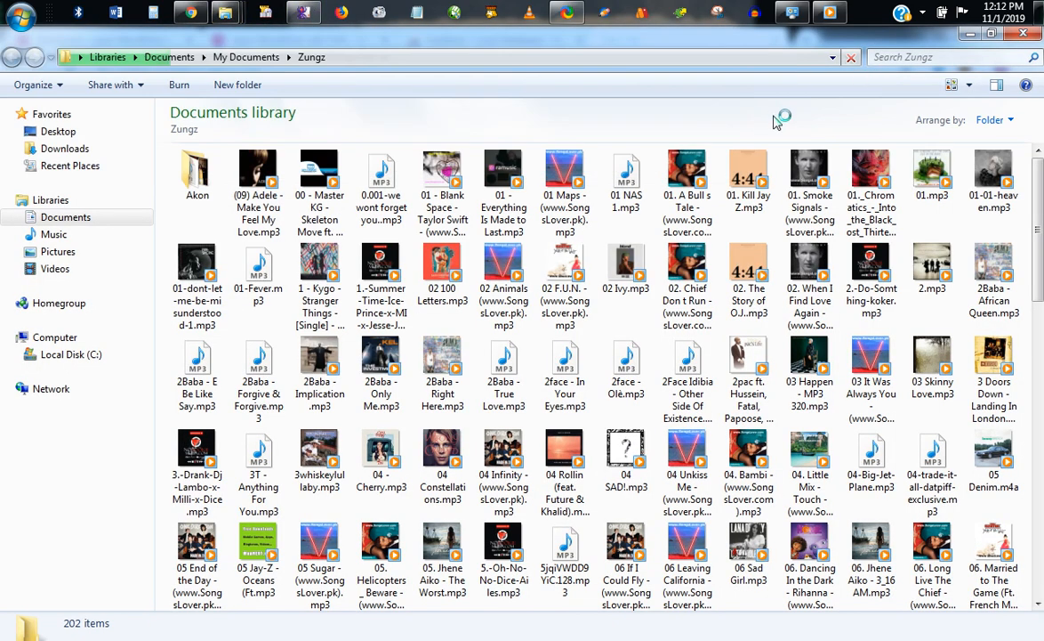
pyautogui.click(246, 57)
pyautogui.click(169, 57)
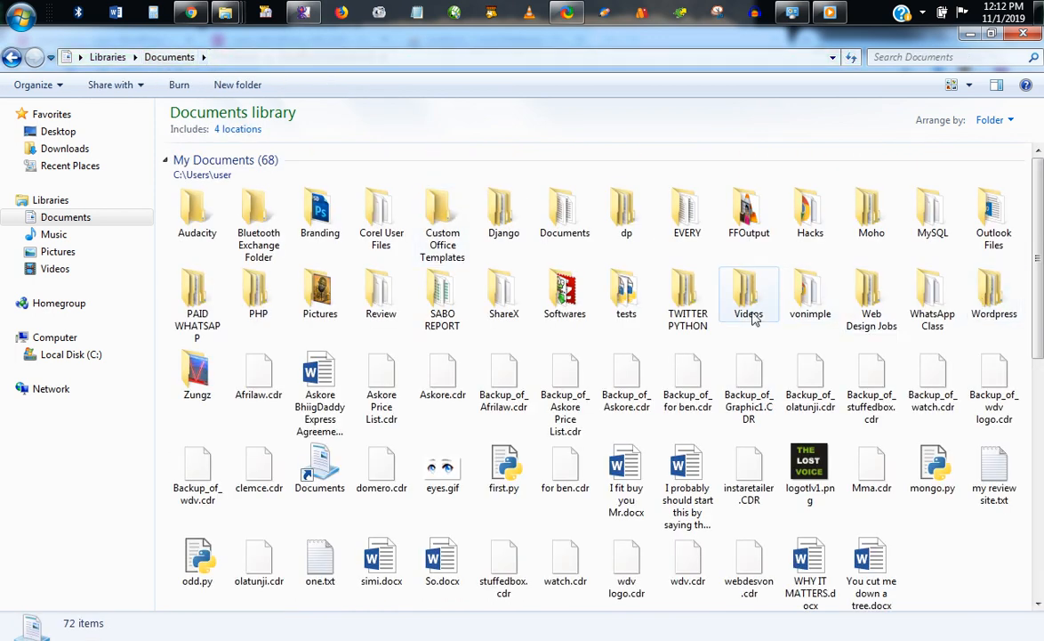
pyautogui.doubleClick(567, 286)
pyautogui.click(749, 280)
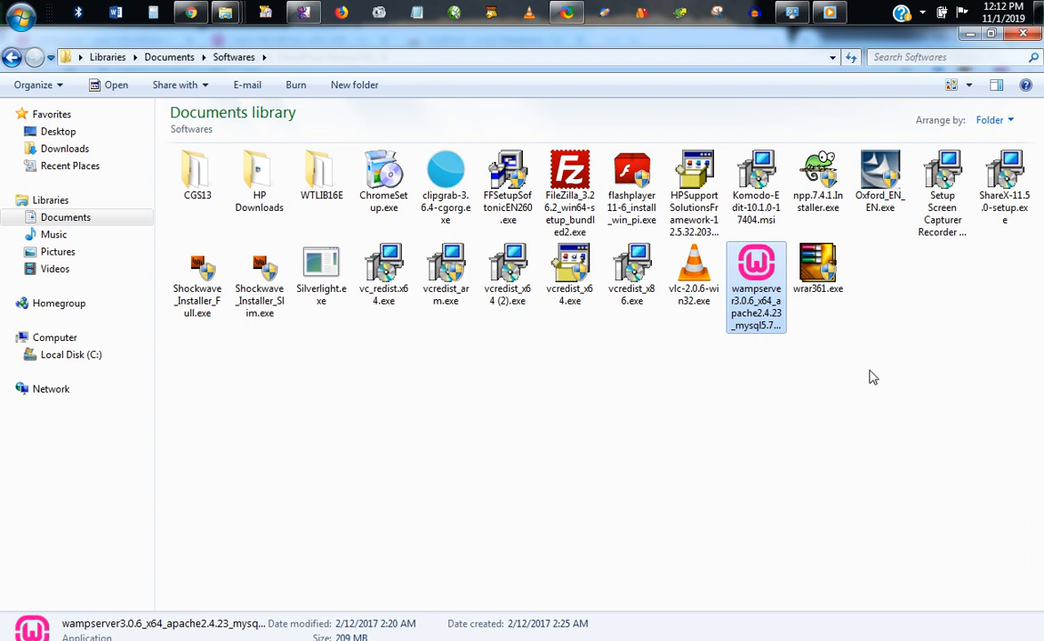
# - Find "wamp" among the installed programs, start Wampserver64, and check its status in the notification area
pyautogui.click(19, 14)
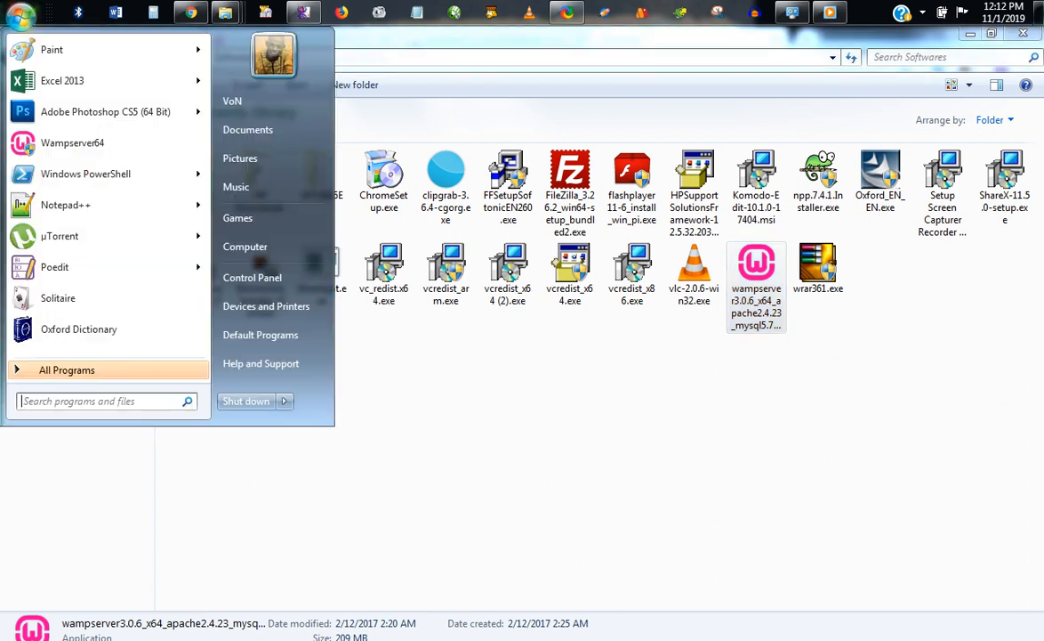
pyautogui.write('wamp')
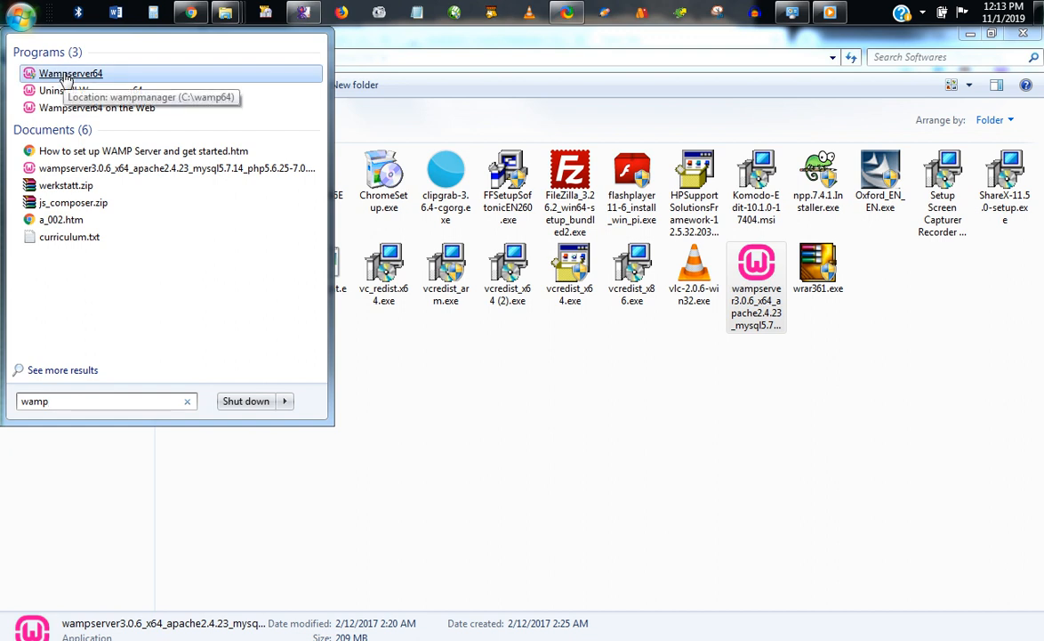
pyautogui.click(66, 75)
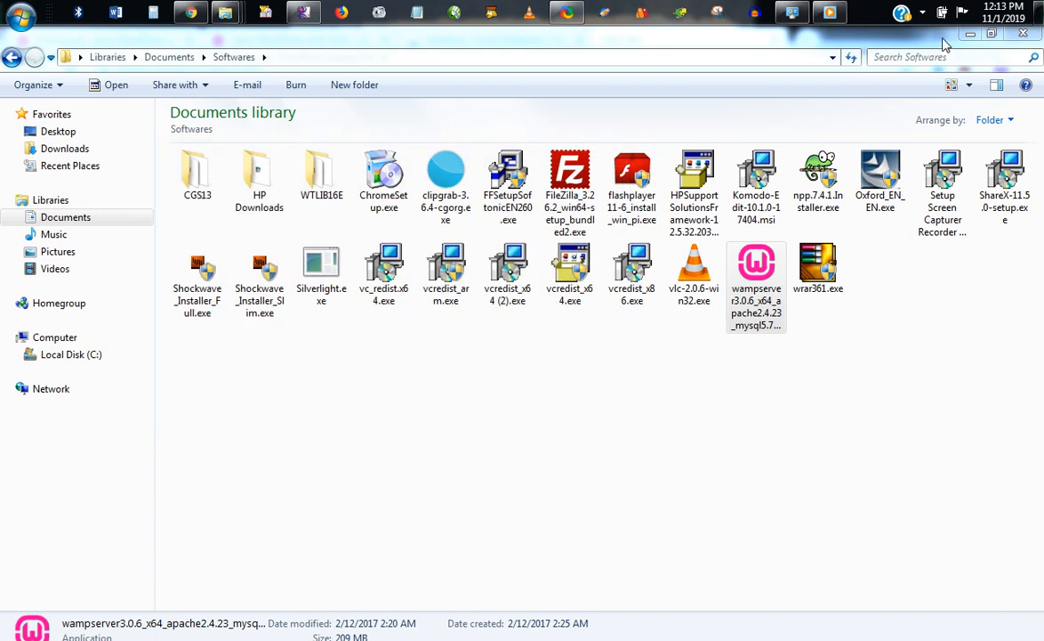
pyautogui.click(922, 14)
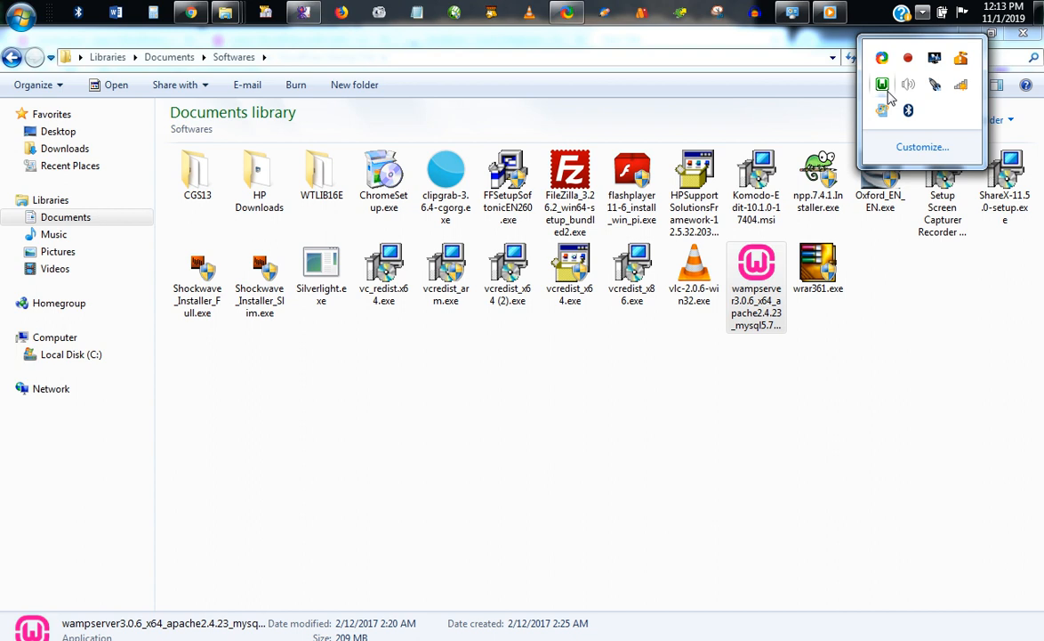
pyautogui.click(458, 474)
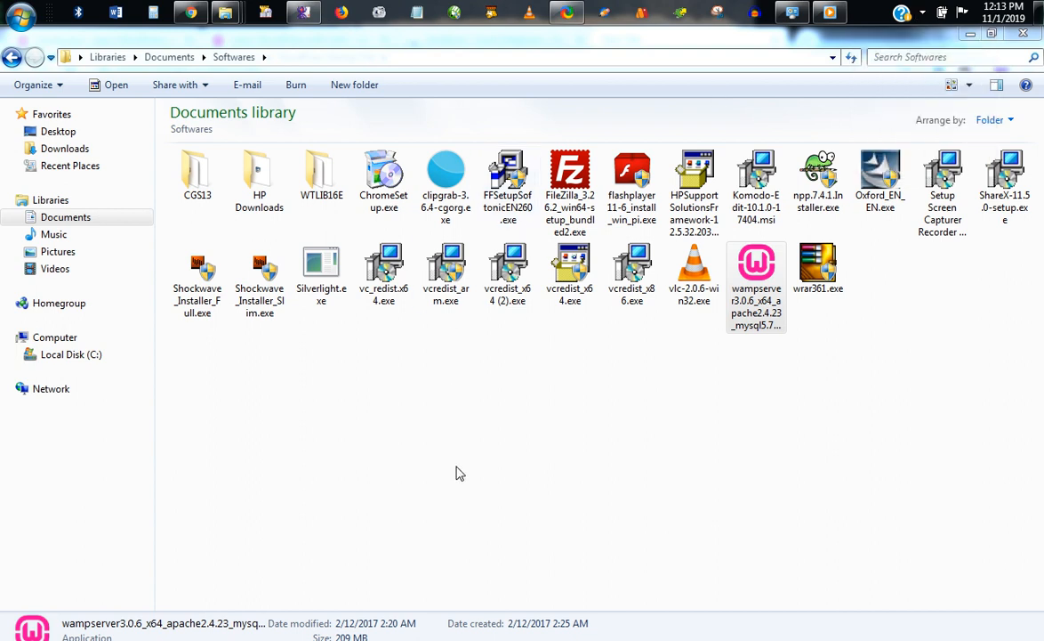
# - Switch to Chrome and close the phpMyAdmin, Learn WordPress site and Dashboard tabs, keeping the New Tab page
pyautogui.click(191, 11)
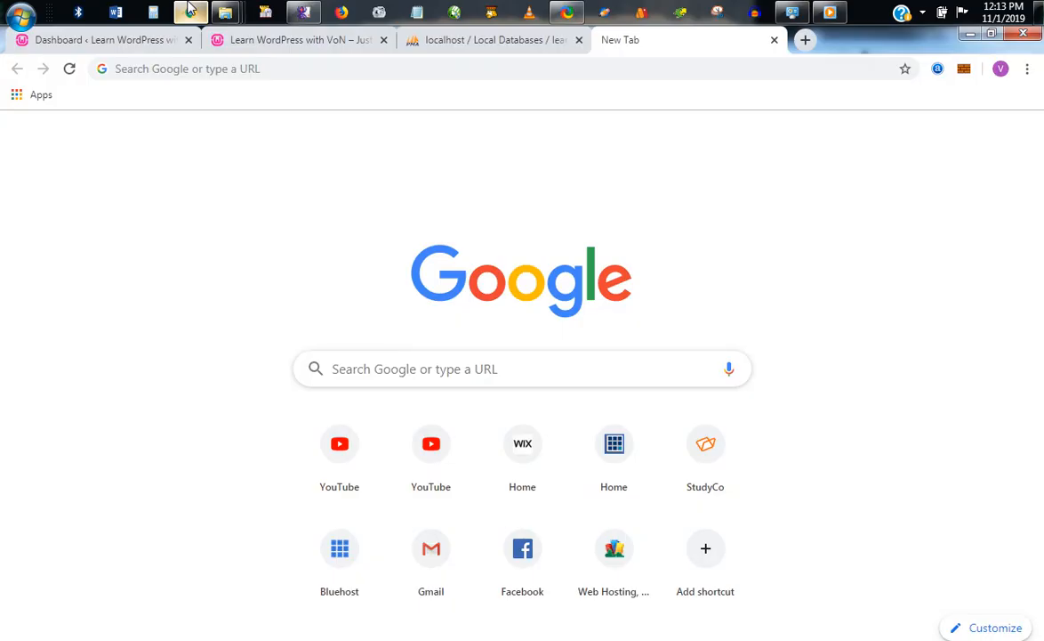
pyautogui.click(579, 40)
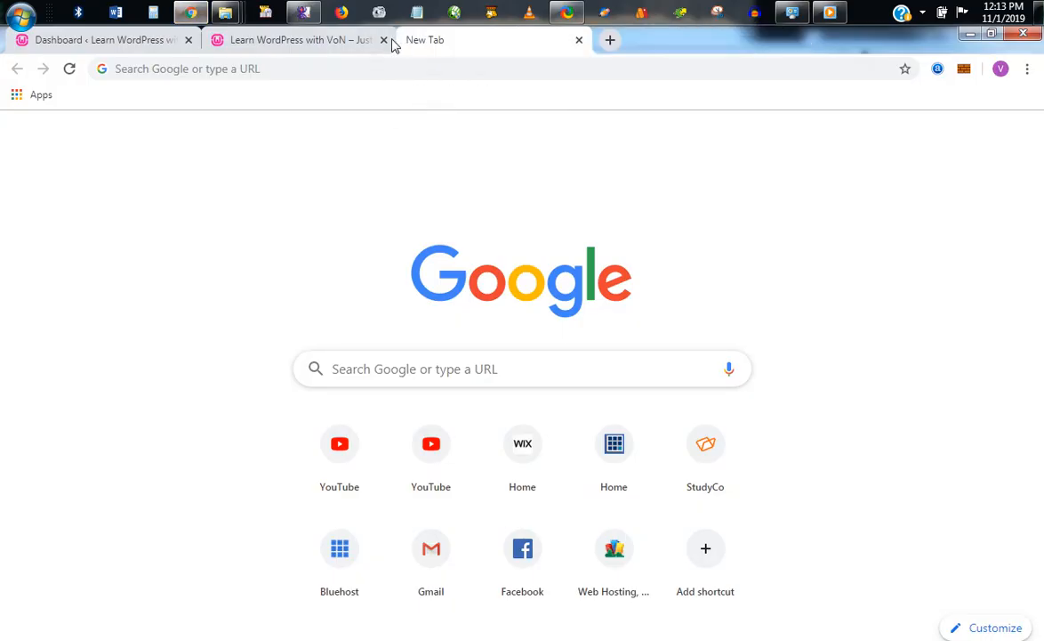
pyautogui.click(383, 40)
pyautogui.click(188, 40)
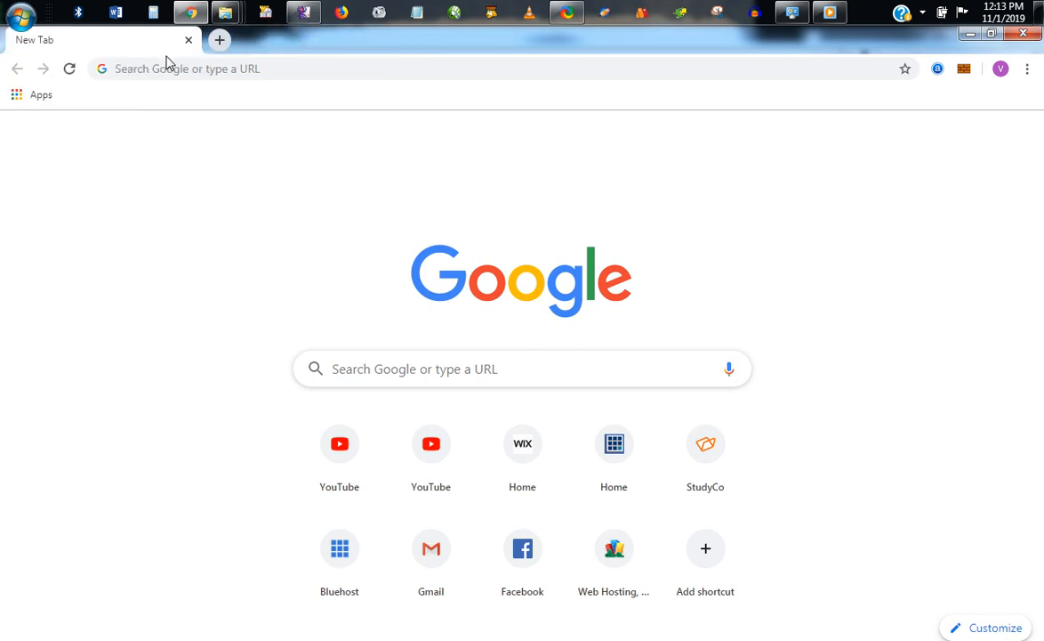
# - Load localhost in the browser to show the WampServer homepage
pyautogui.click(170, 67)
pyautogui.write('local')
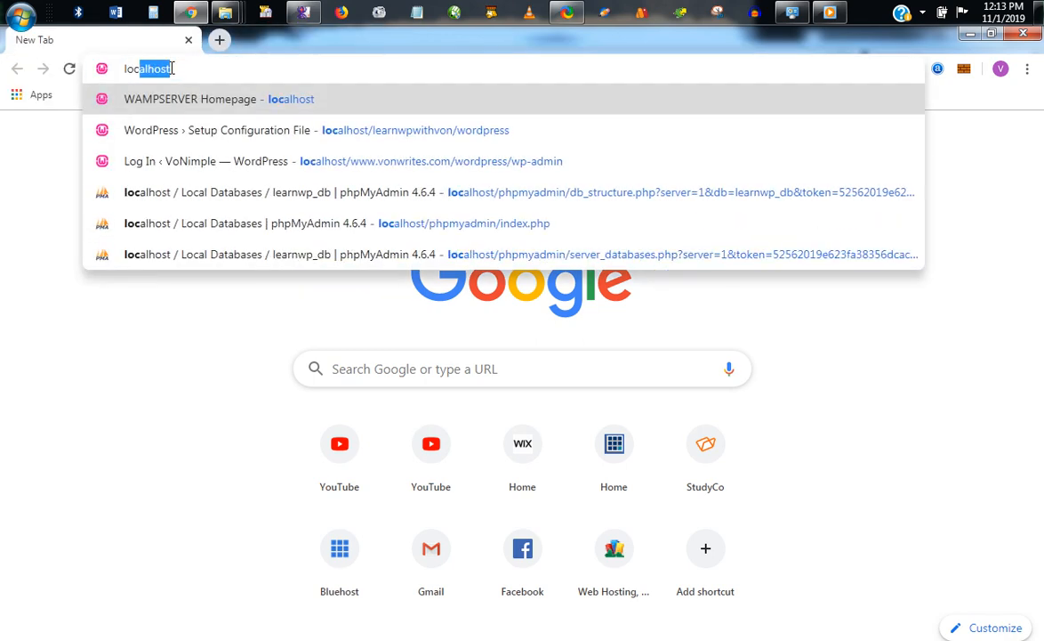
pyautogui.write('host')
pyautogui.press('Return')
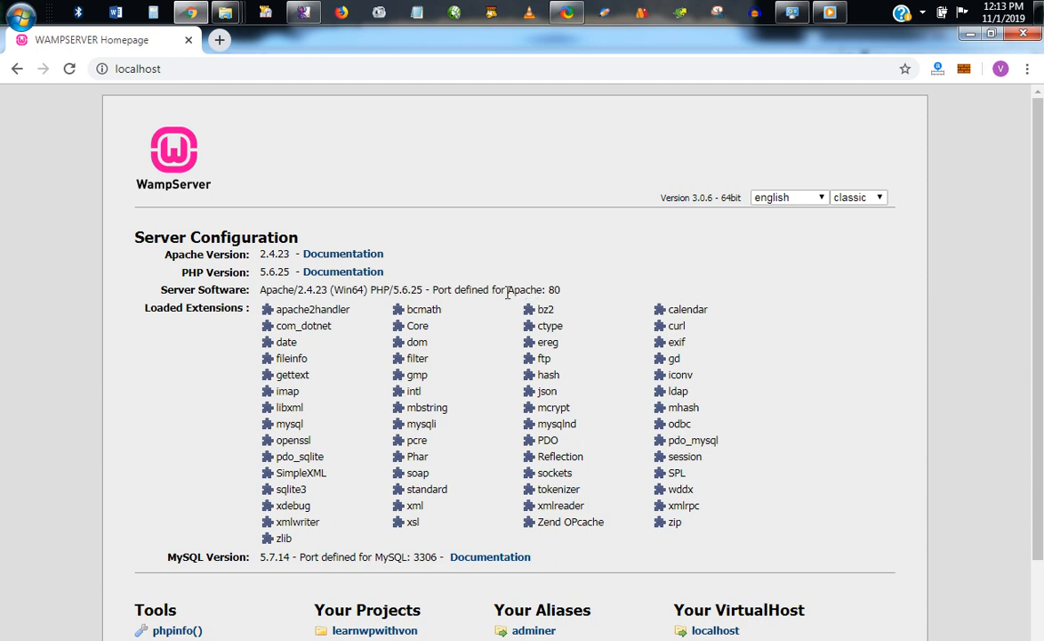
# - Switch to the Softwares window in Windows Explorer and browse to the www folder inside wamp64 on Local Disk (C:)
pyautogui.moveTo(227, 12)
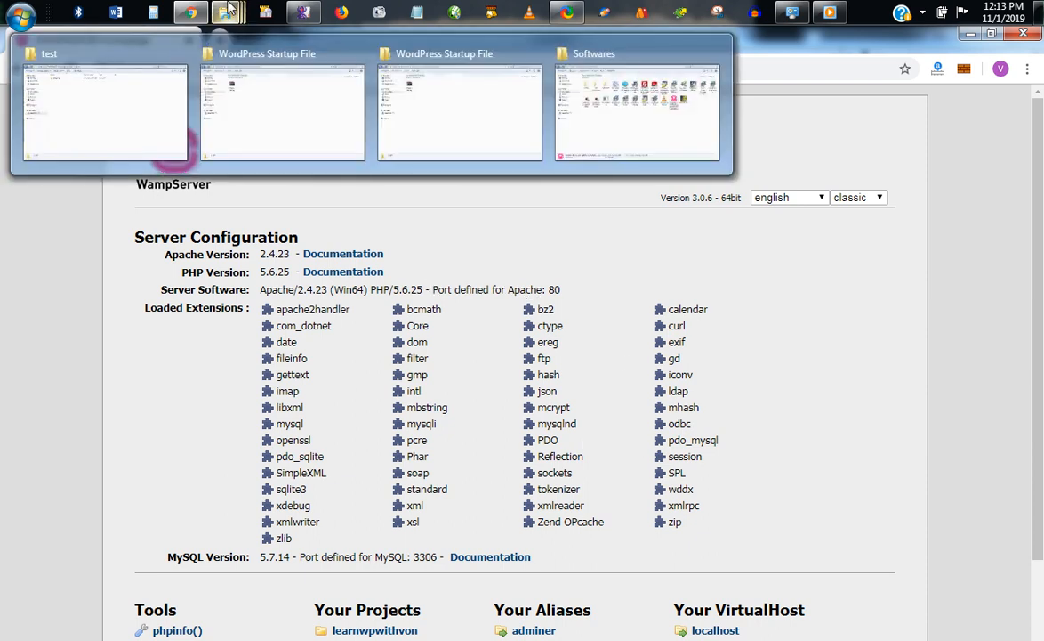
pyautogui.click(546, 89)
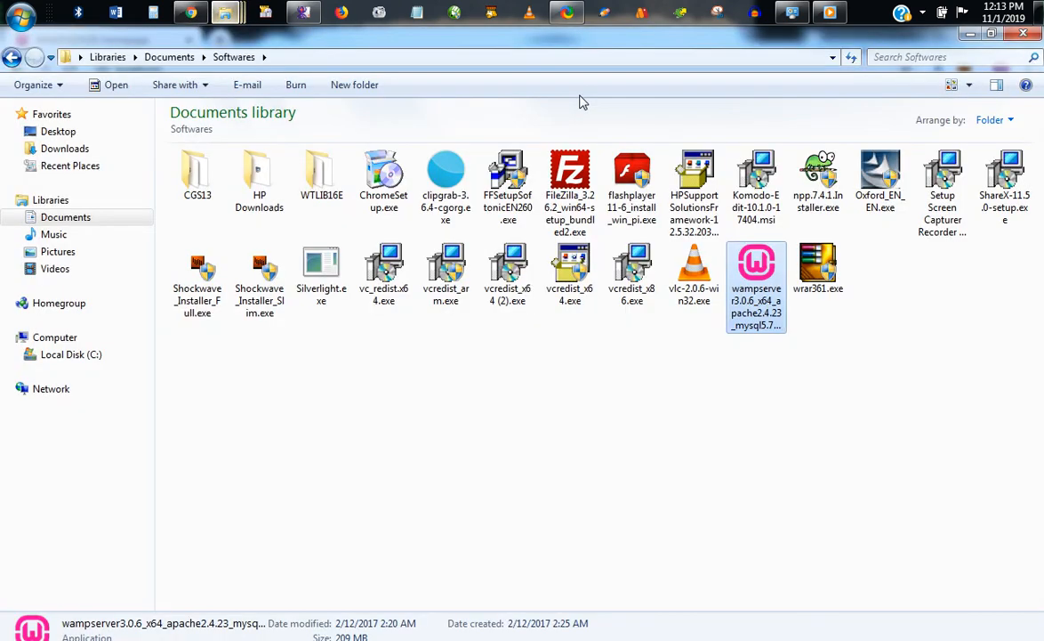
pyautogui.click(67, 337)
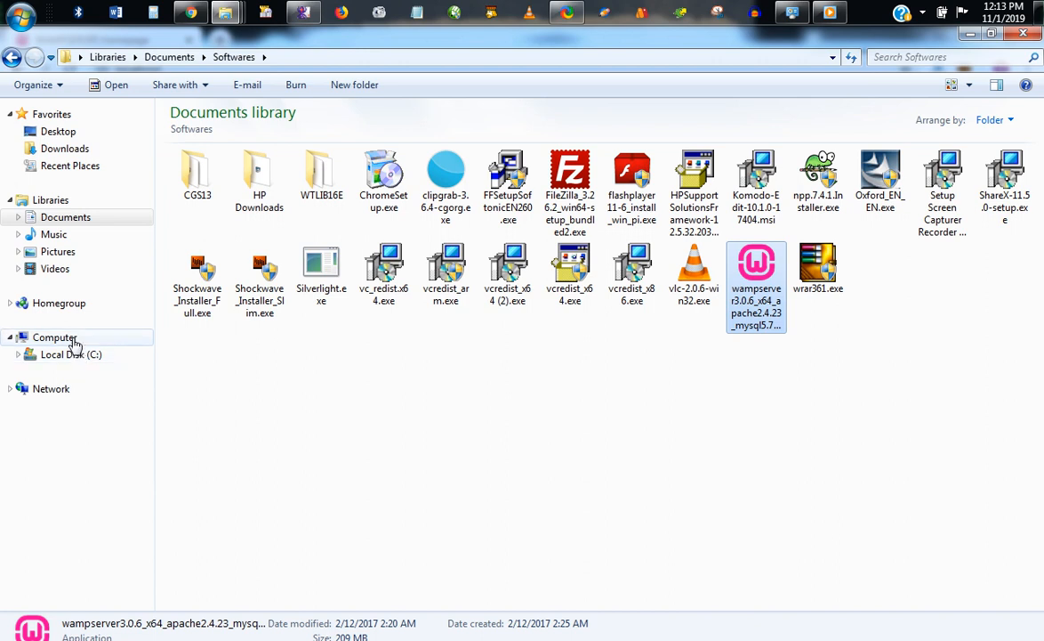
pyautogui.doubleClick(317, 151)
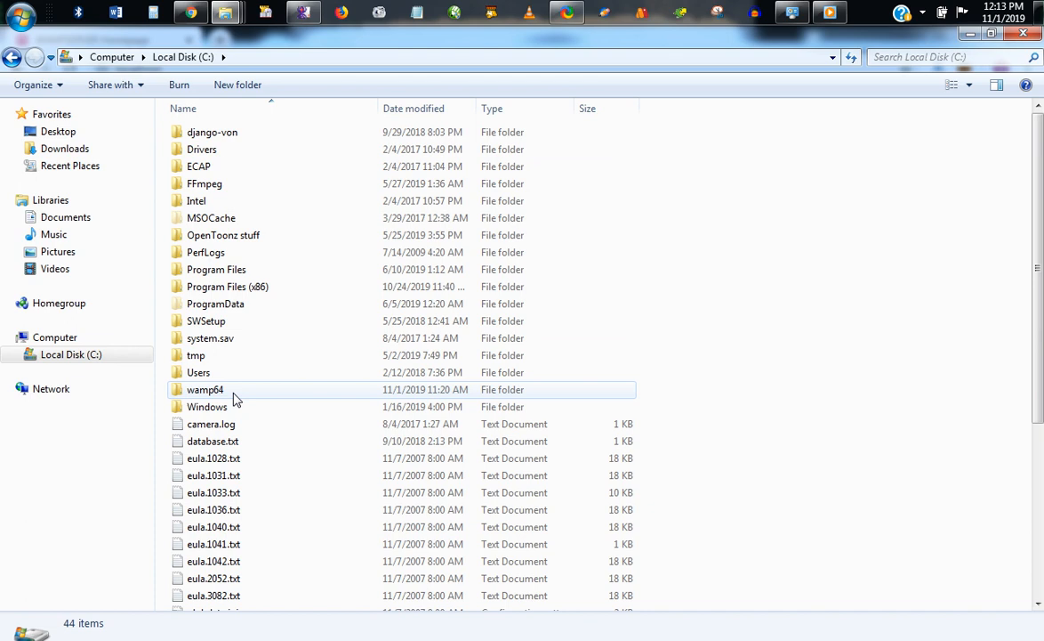
pyautogui.doubleClick(233, 394)
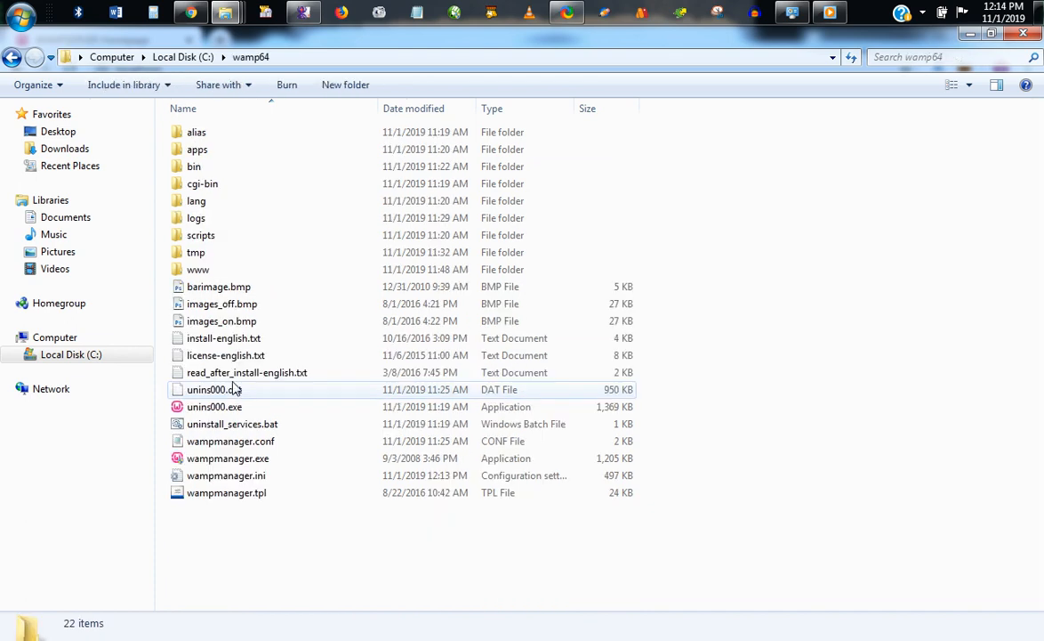
pyautogui.doubleClick(203, 270)
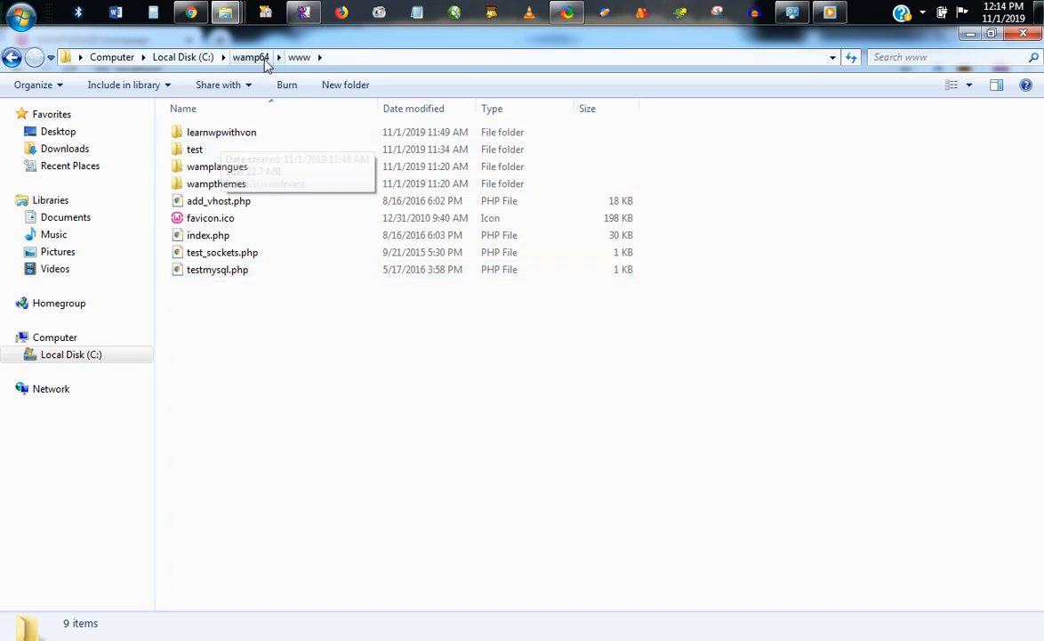
# - Create a new folder in www and try to name it learnwpwithvon, declining to merge with the existing folder
pyautogui.click(338, 87)
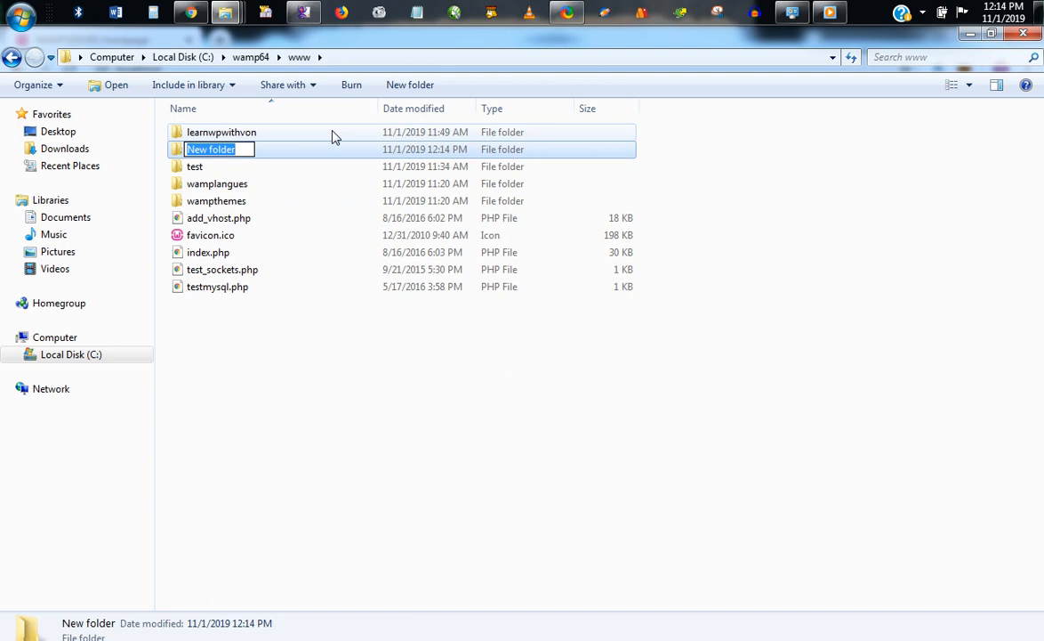
pyautogui.write('wpwv')
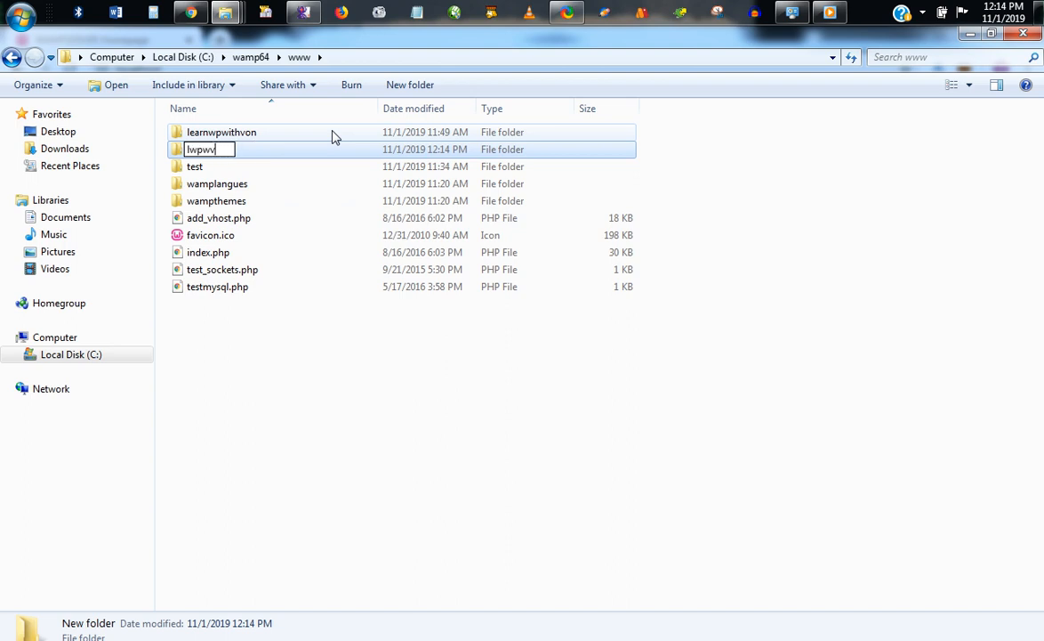
pyautogui.press('BackSpace')
pyautogui.press('BackSpace')
pyautogui.press('BackSpace')
pyautogui.press('BackSpace')
pyautogui.press('BackSpace')
pyautogui.write('learnwpwithvon')
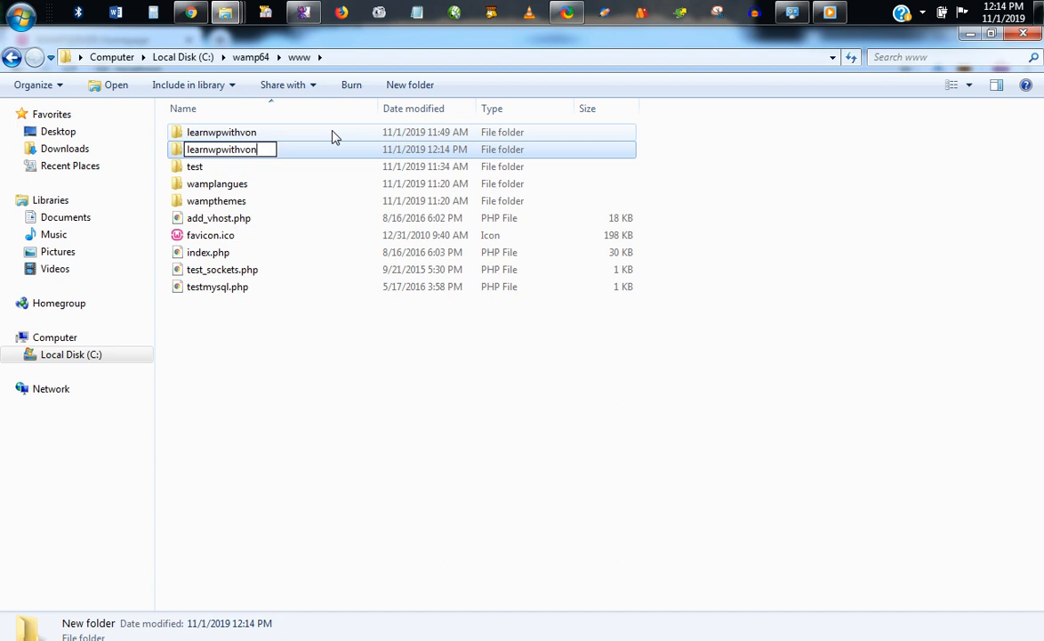
pyautogui.press('Return')
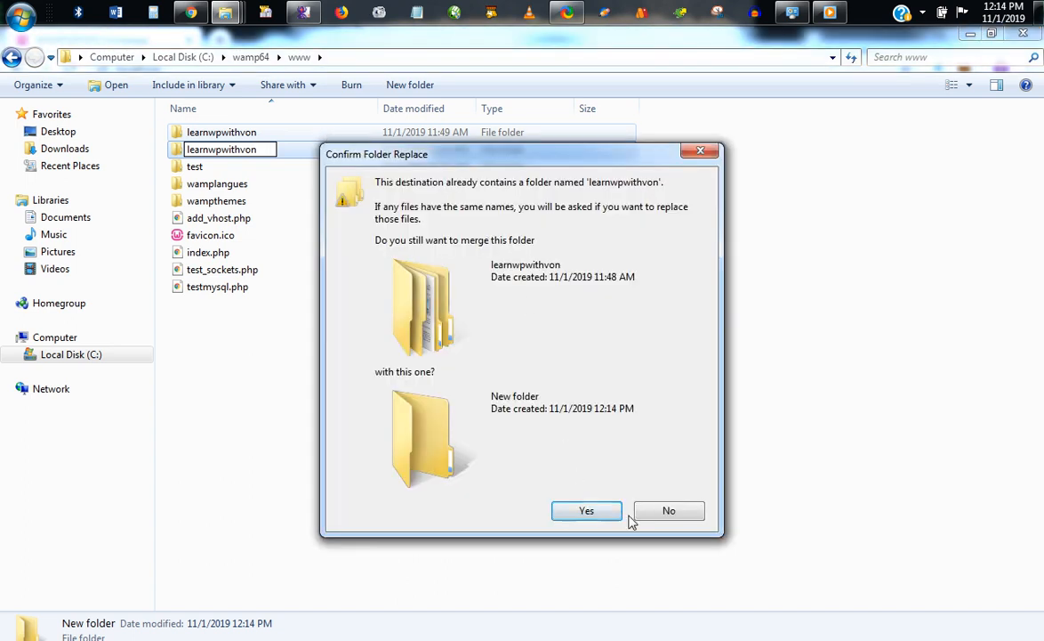
pyautogui.click(669, 509)
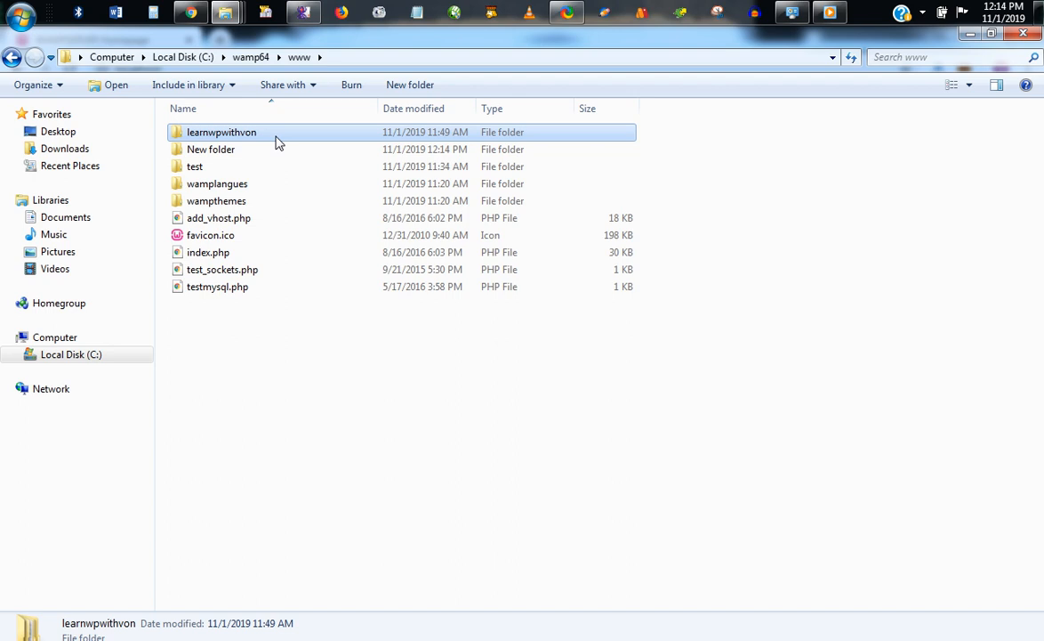
# - Permanently delete the old learnwpwithvon folder and rename New folder as learnwpwithvon
pyautogui.hotkey('shift', 'Delete')
pyautogui.press('Return')
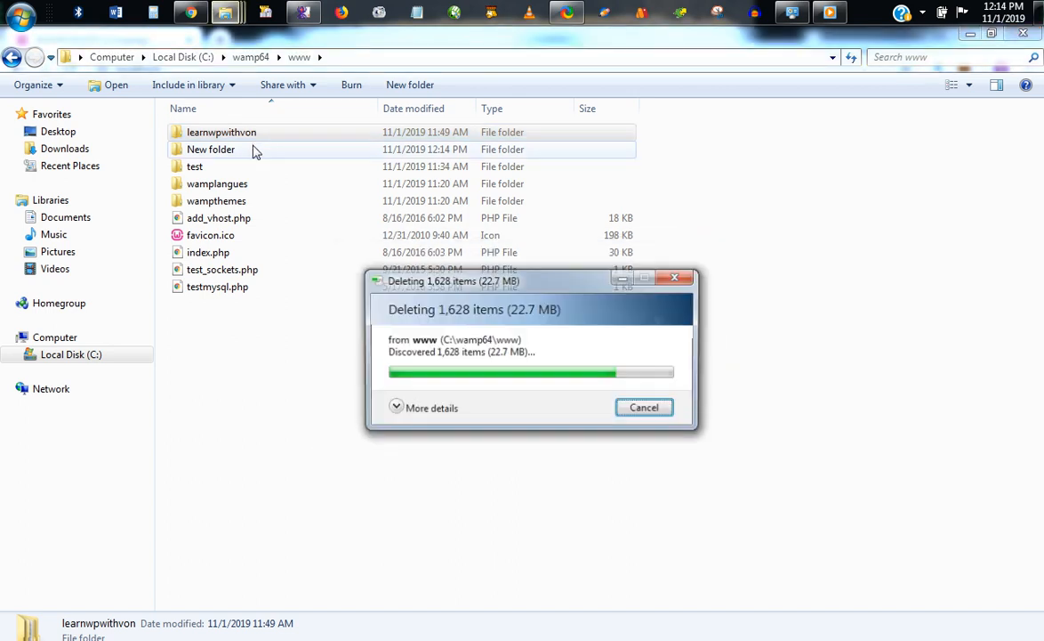
pyautogui.click(246, 131)
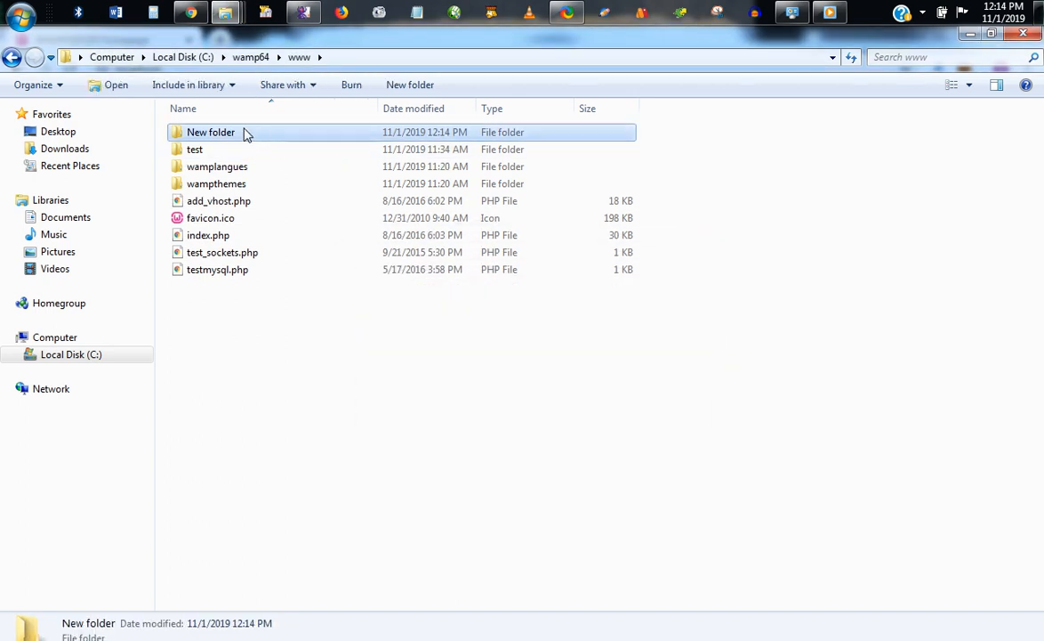
pyautogui.click(247, 132)
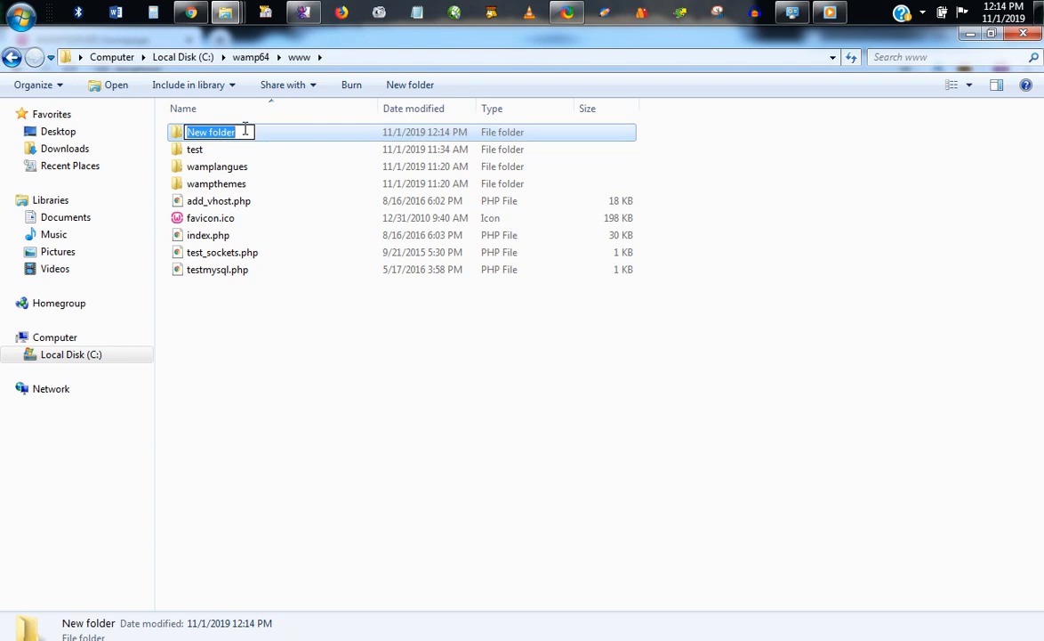
pyautogui.write('learnwpwithvon')
pyautogui.press('Return')
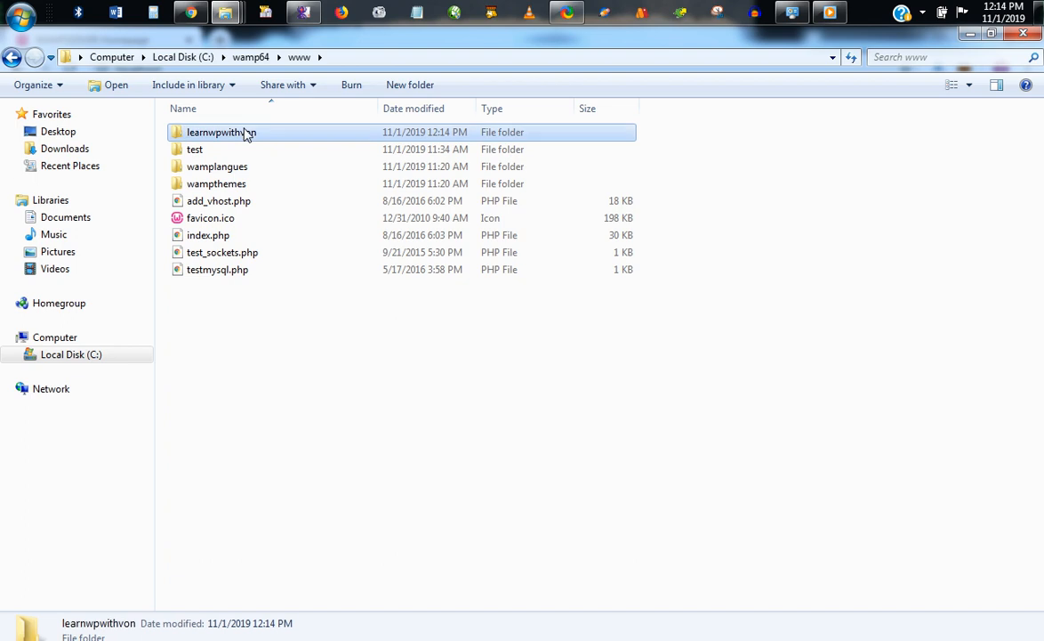
# - Open the learnwpwithvon folder, switch to the WordPress Startup File window and open wordpress-4.8.1.zip in WinRAR
pyautogui.doubleClick(249, 135)
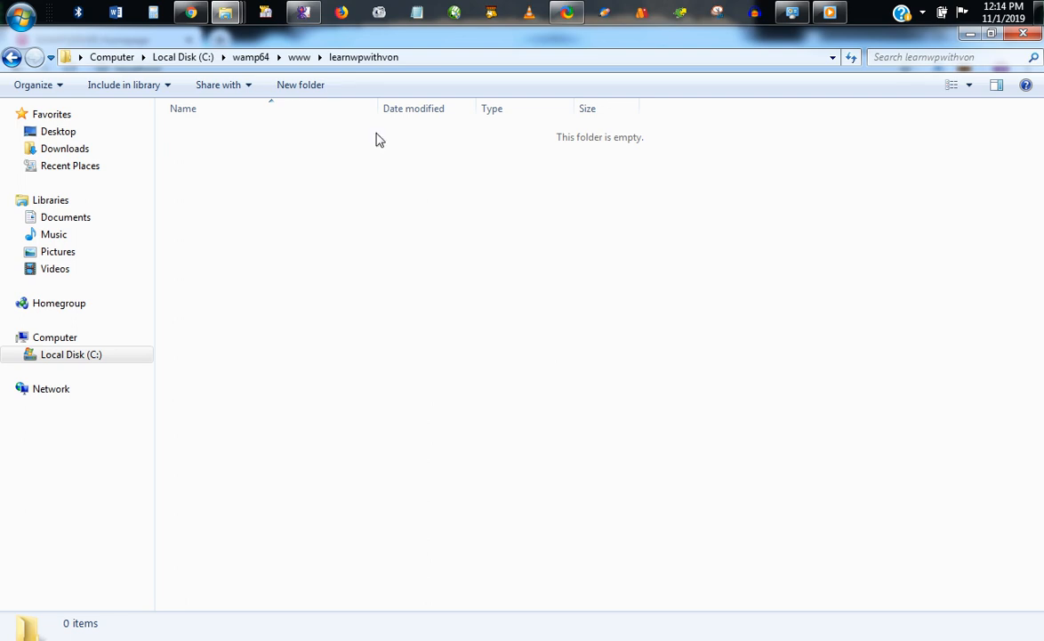
pyautogui.moveTo(230, 7)
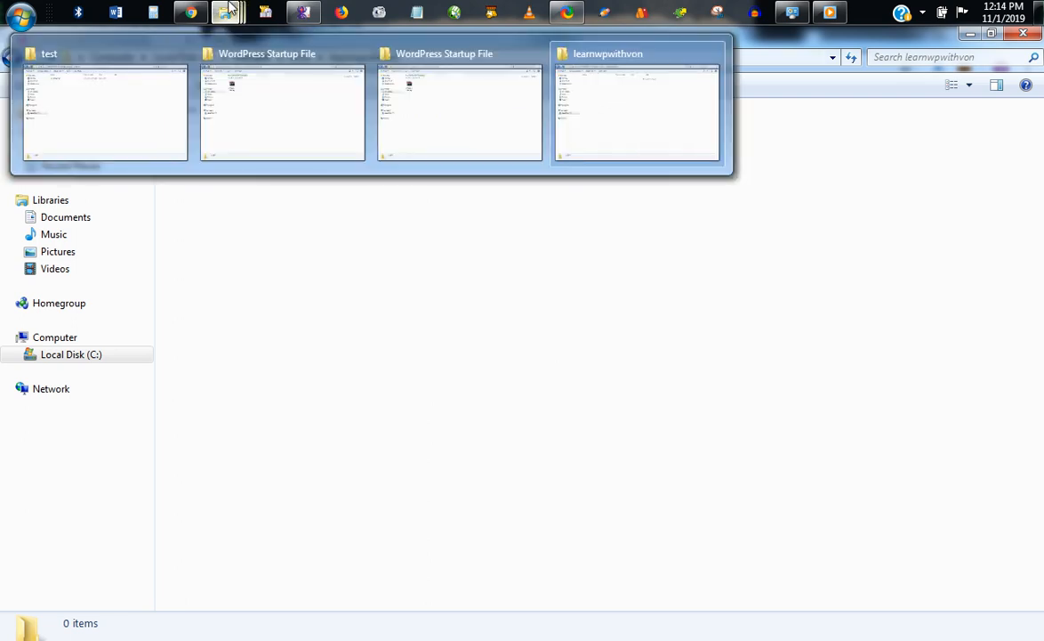
pyautogui.click(268, 89)
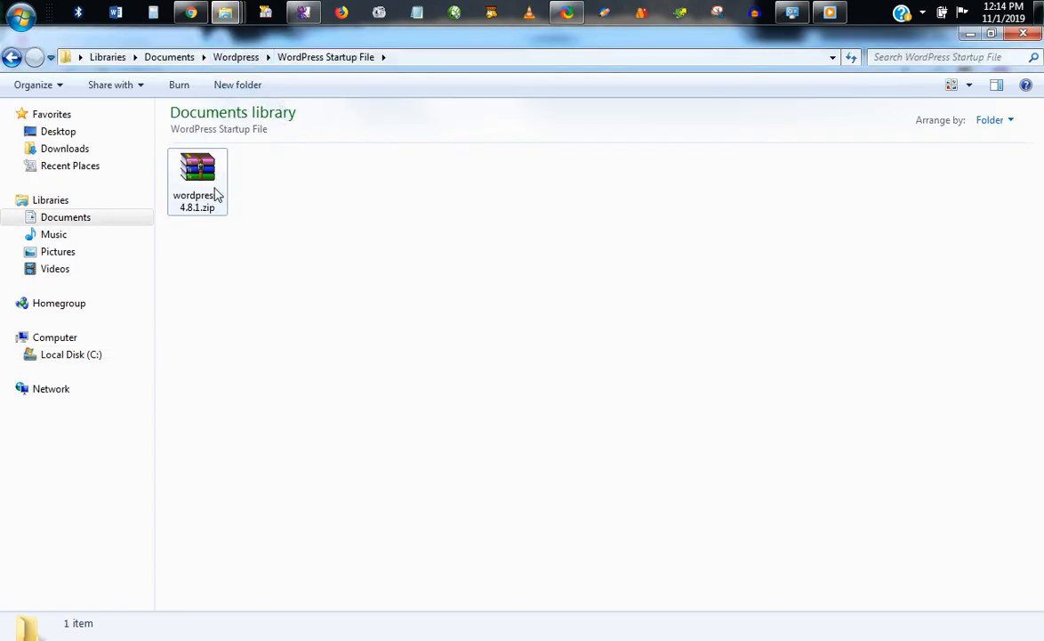
pyautogui.click(214, 194)
pyautogui.doubleClick(213, 194)
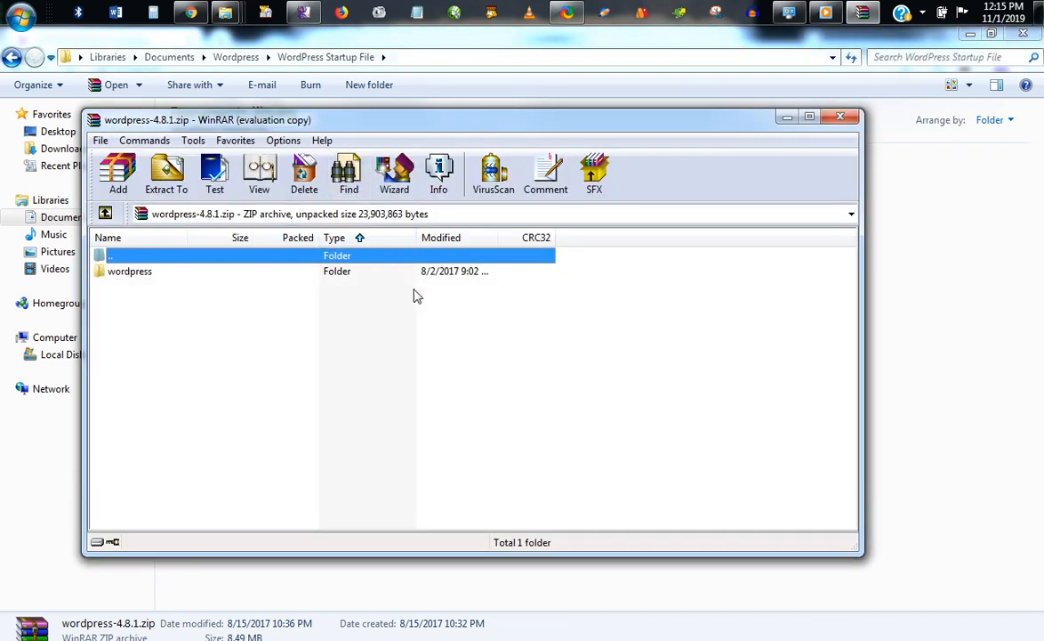
# - Extract the whole wordpress-4.8.1.zip archive to C:\wamp64\www\learnwpwithvon and close WinRAR
pyautogui.click(560, 342)
pyautogui.click(165, 175)
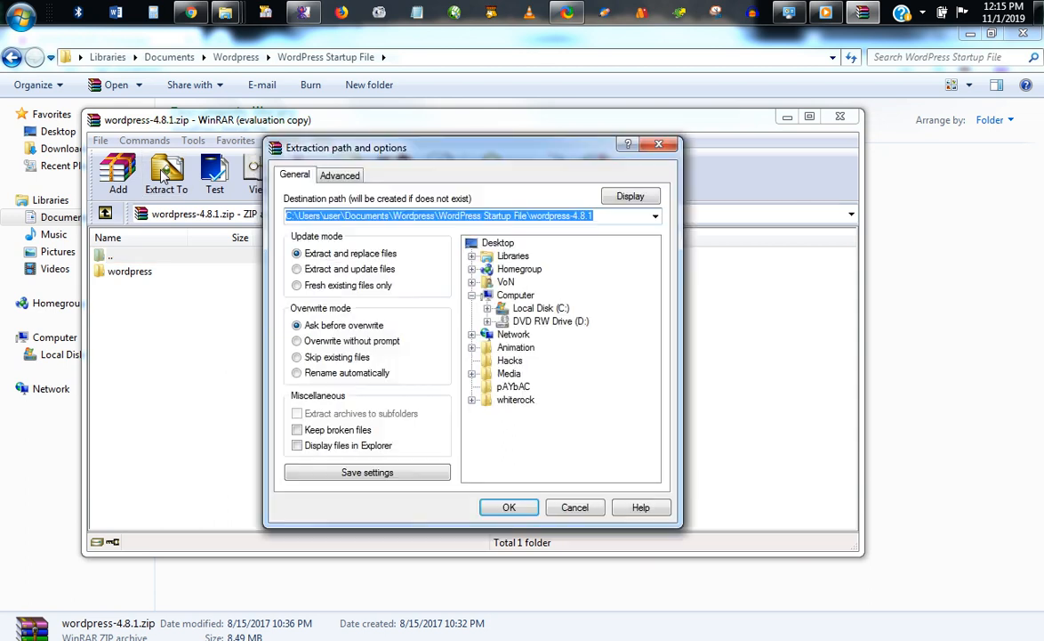
pyautogui.click(488, 309)
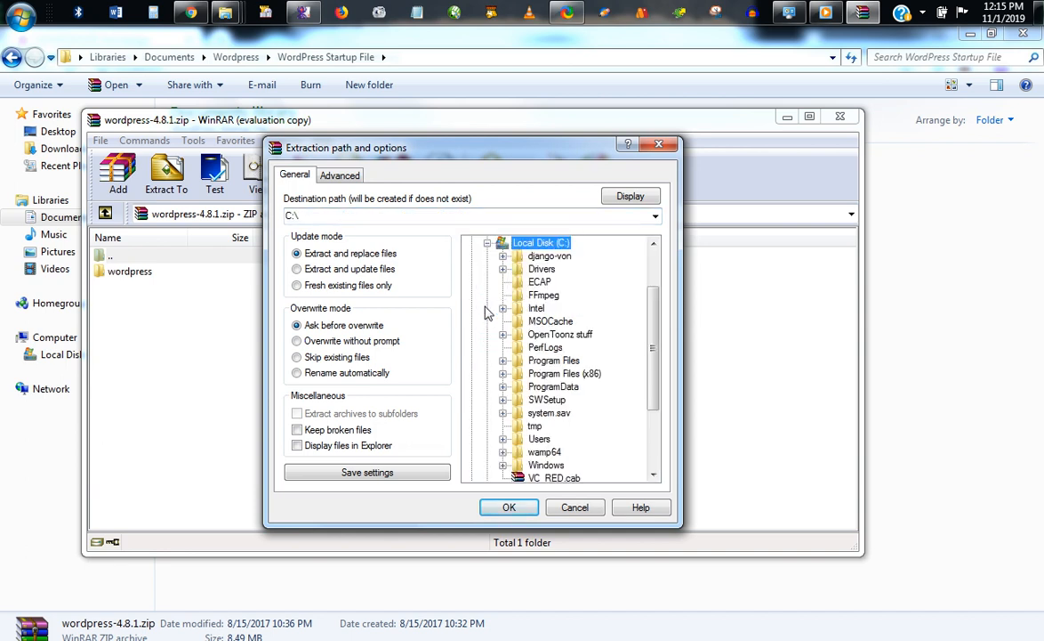
pyautogui.click(502, 452)
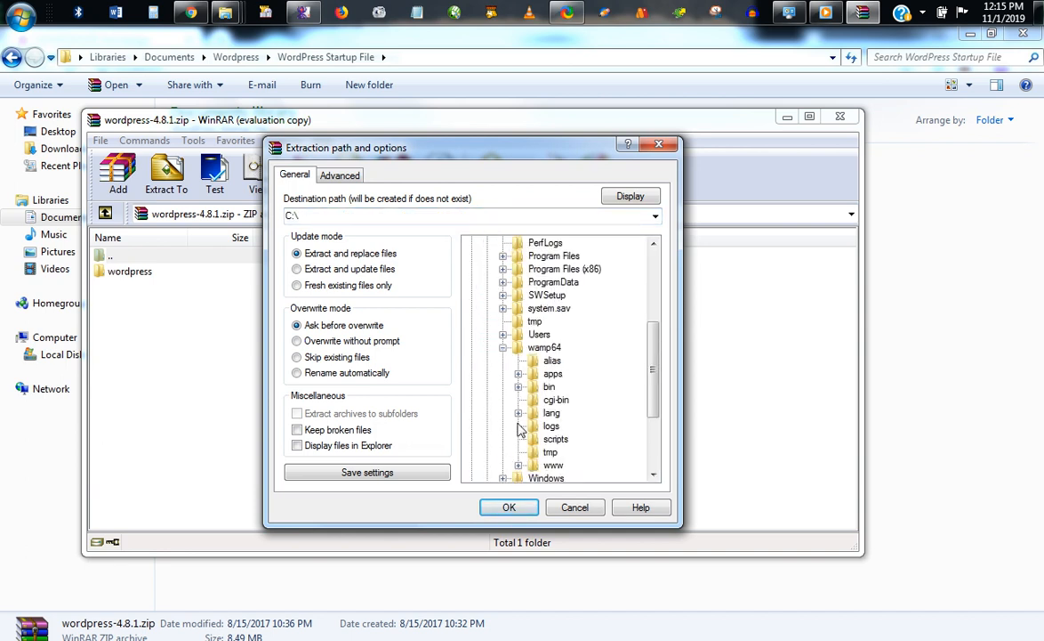
pyautogui.click(518, 464)
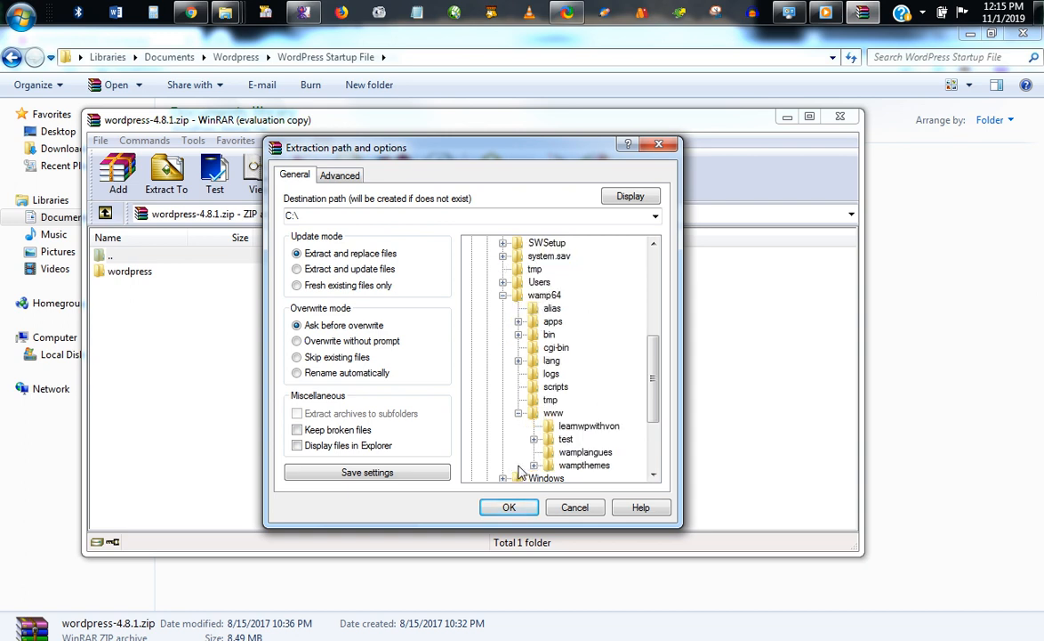
pyautogui.click(583, 426)
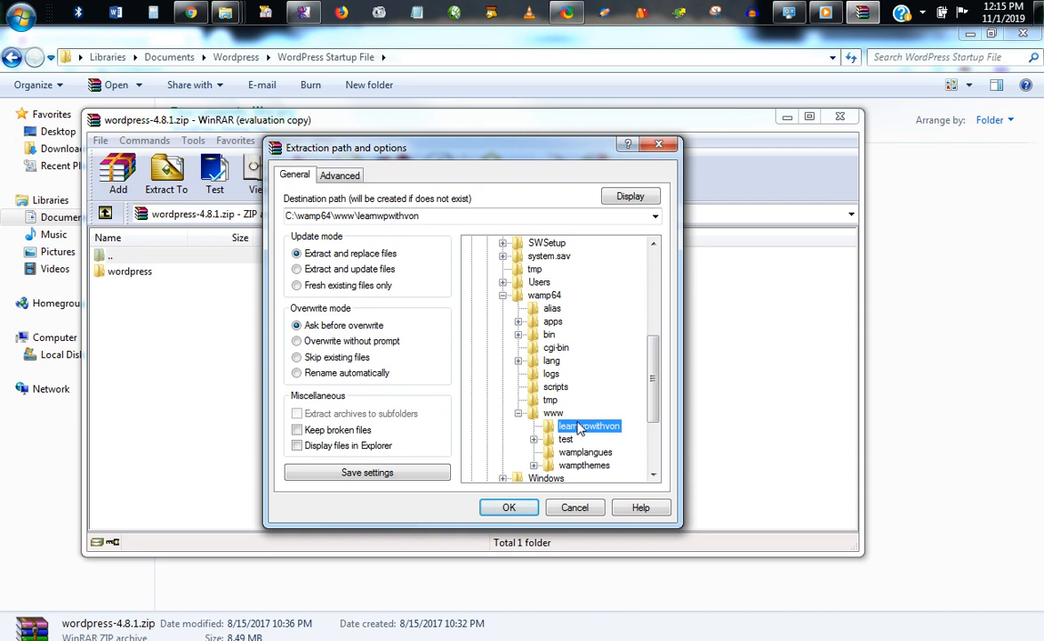
pyautogui.click(503, 508)
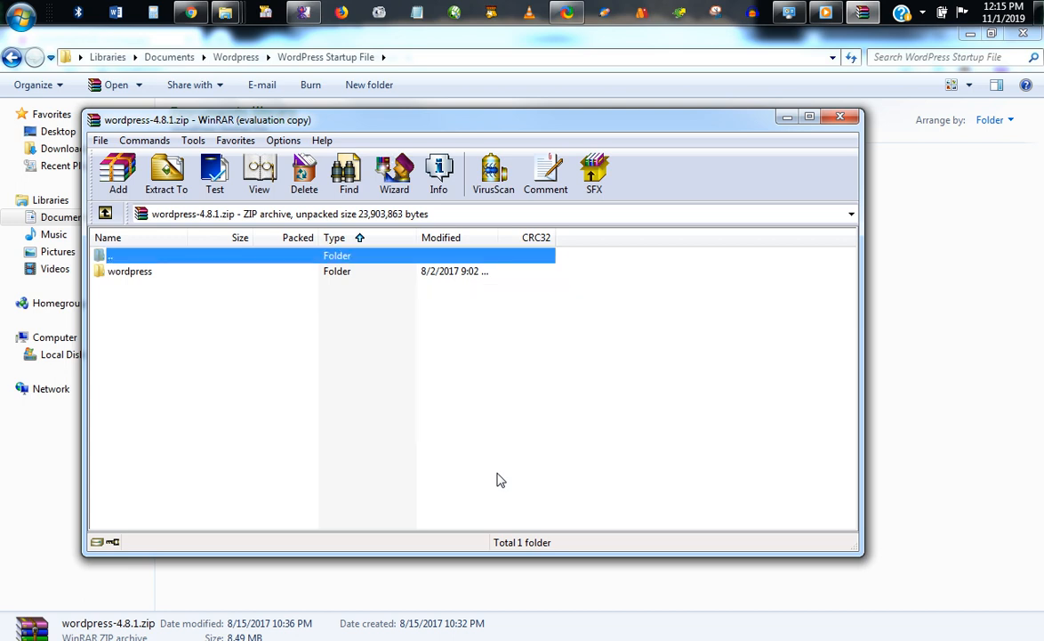
pyautogui.click(839, 119)
# - Check the extracted wordpress folder inside learnwpwithvon in Windows Explorer and return to the www folder
pyautogui.moveTo(226, 10)
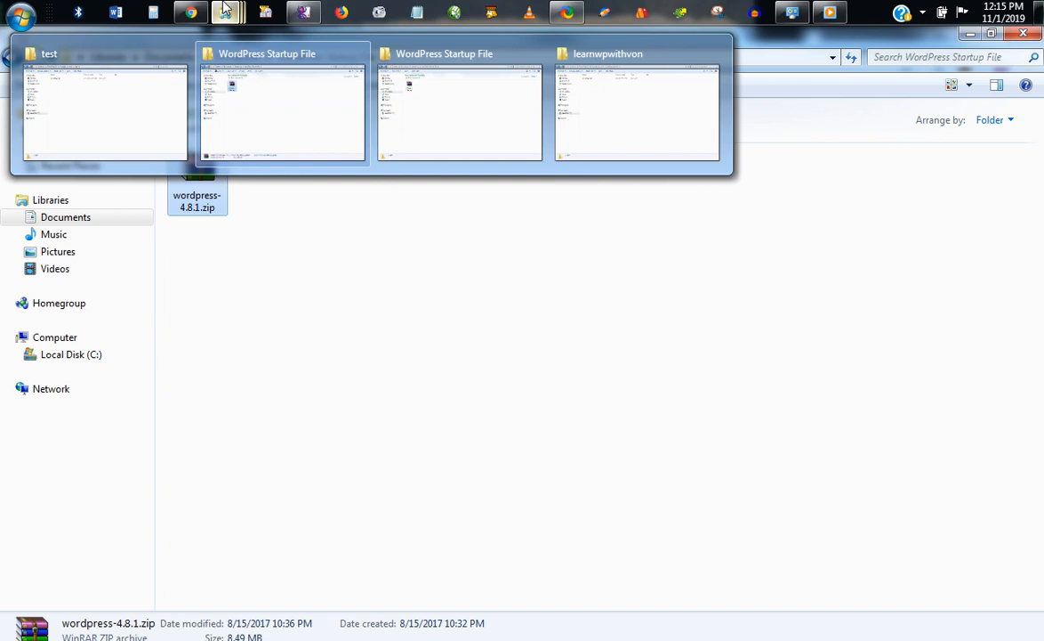
pyautogui.click(618, 100)
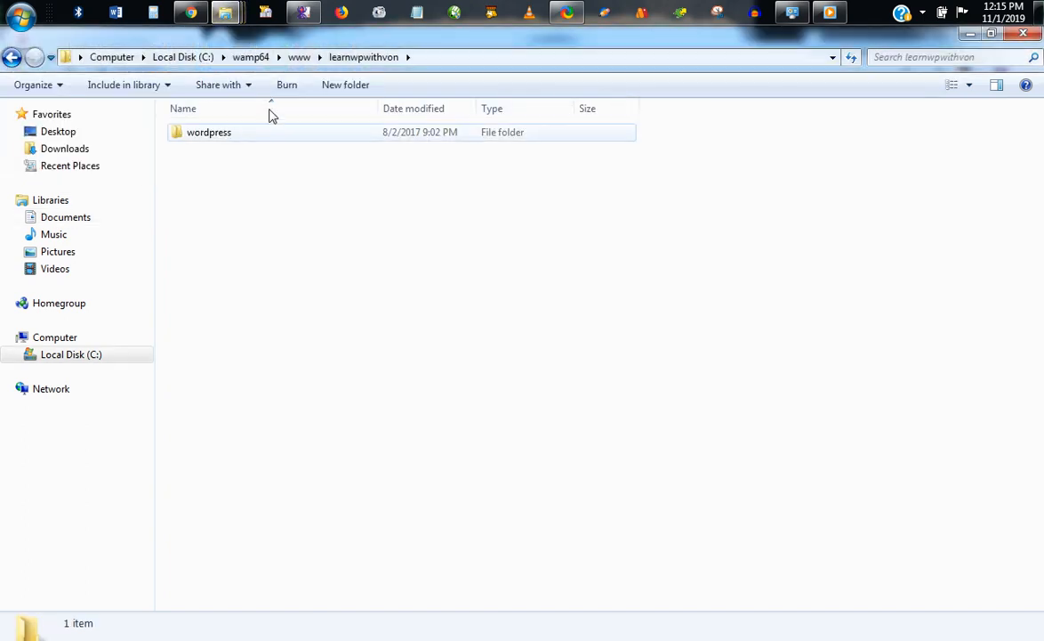
pyautogui.click(303, 57)
pyautogui.doubleClick(273, 132)
pyautogui.doubleClick(264, 135)
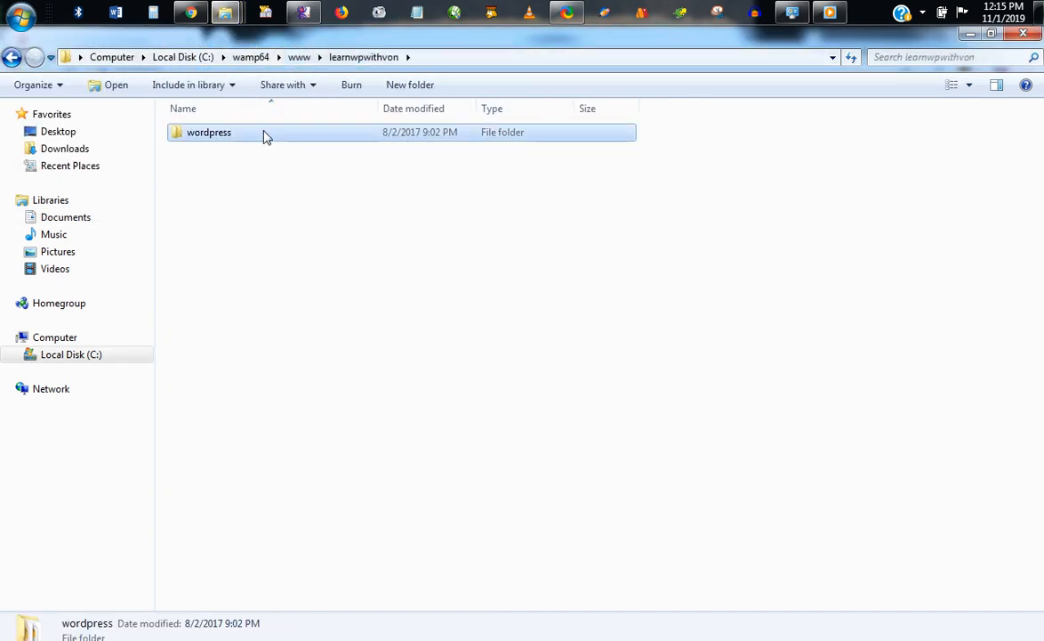
pyautogui.click(350, 59)
pyautogui.click(297, 57)
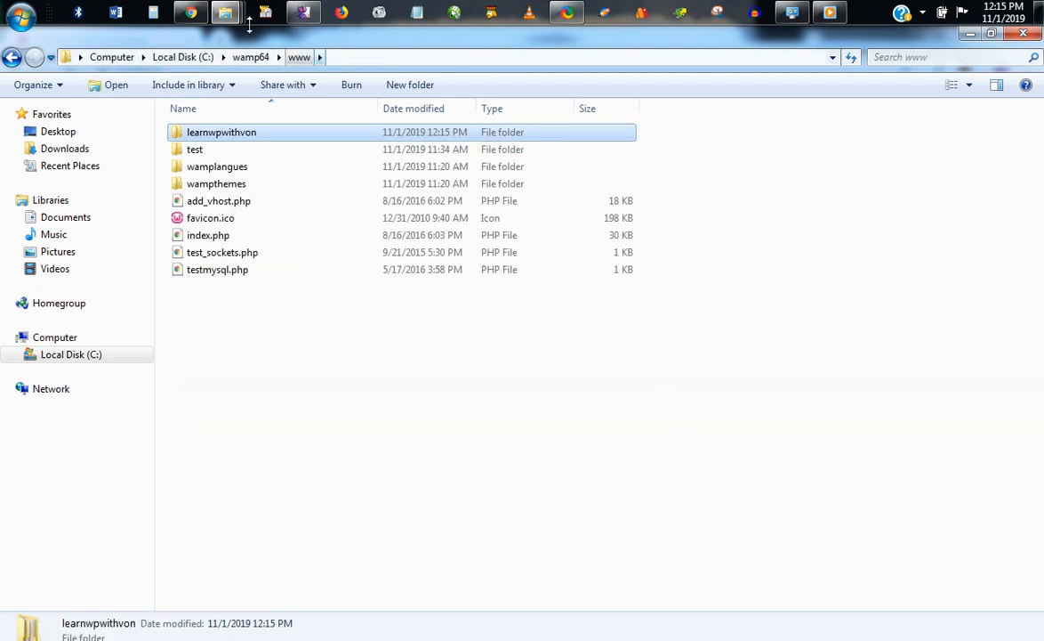
# - Switch to Chrome and launch phpMyAdmin from WampServer
pyautogui.click(190, 13)
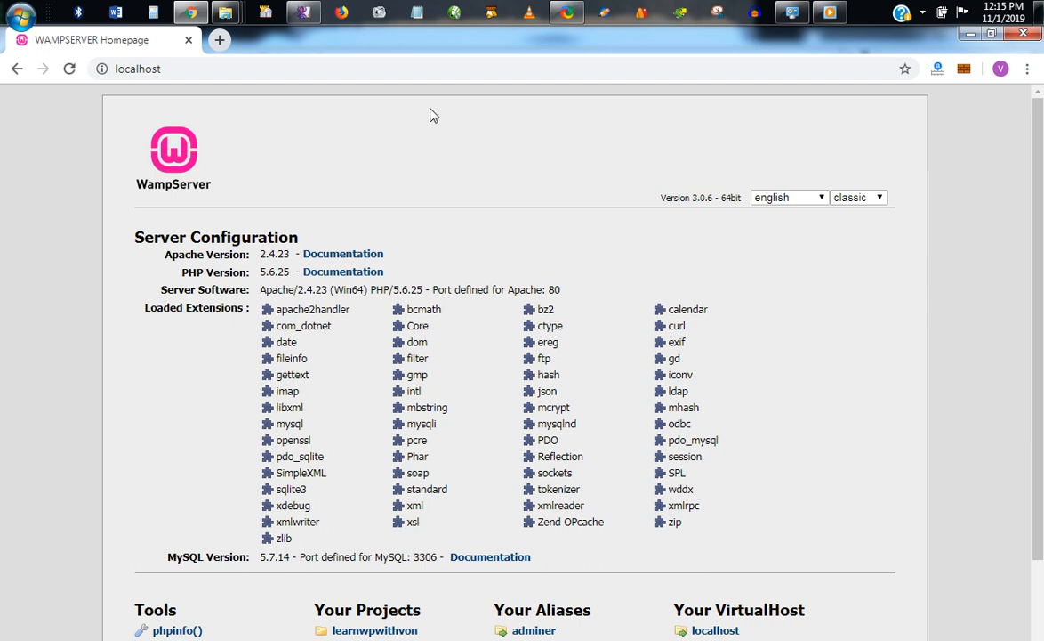
pyautogui.click(926, 13)
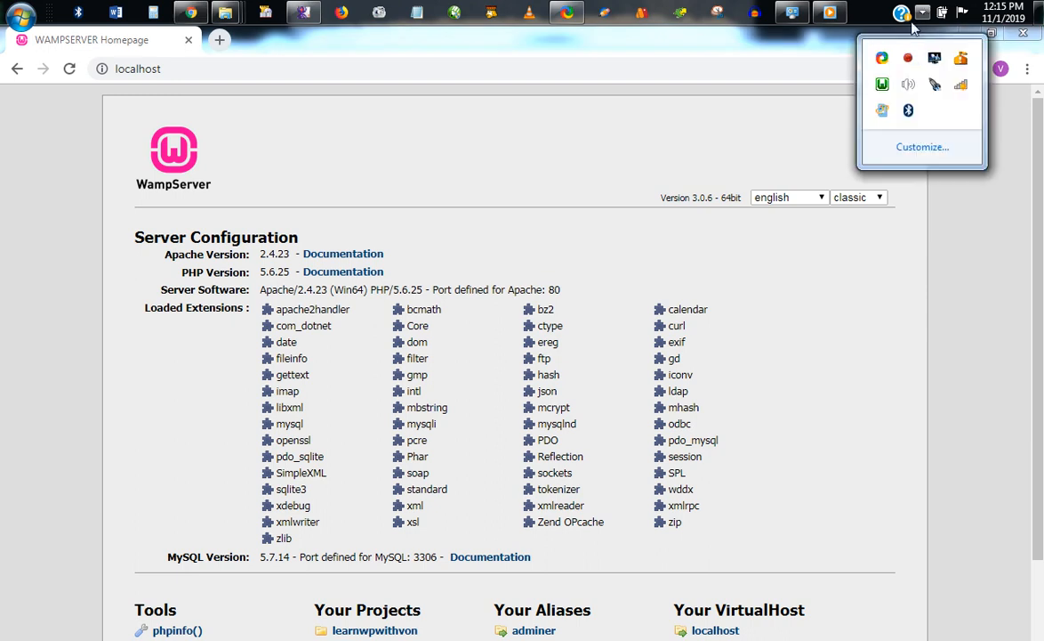
pyautogui.click(883, 85)
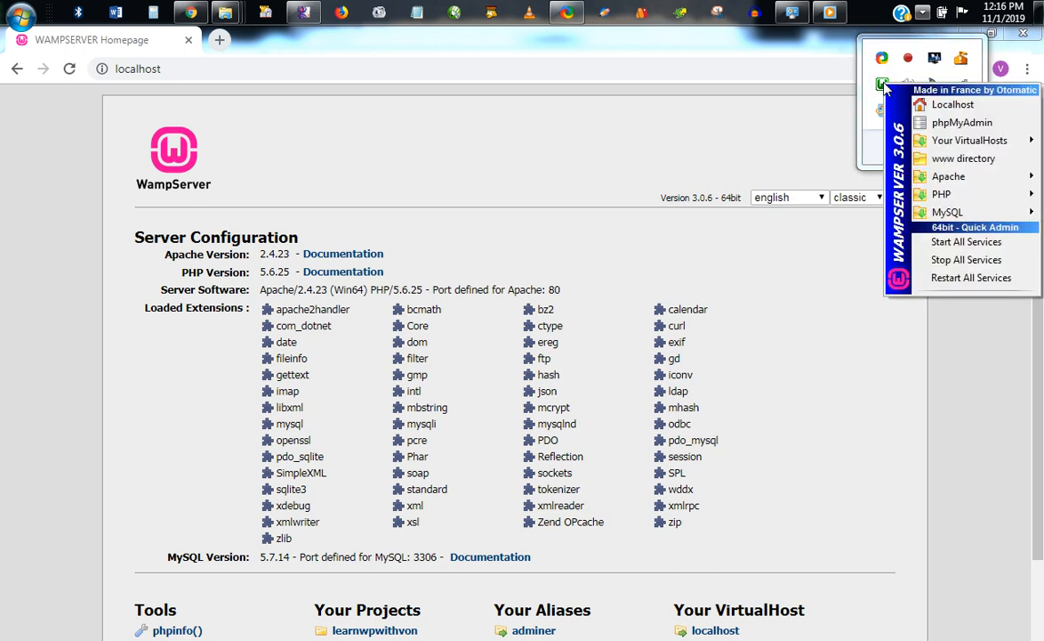
pyautogui.click(962, 123)
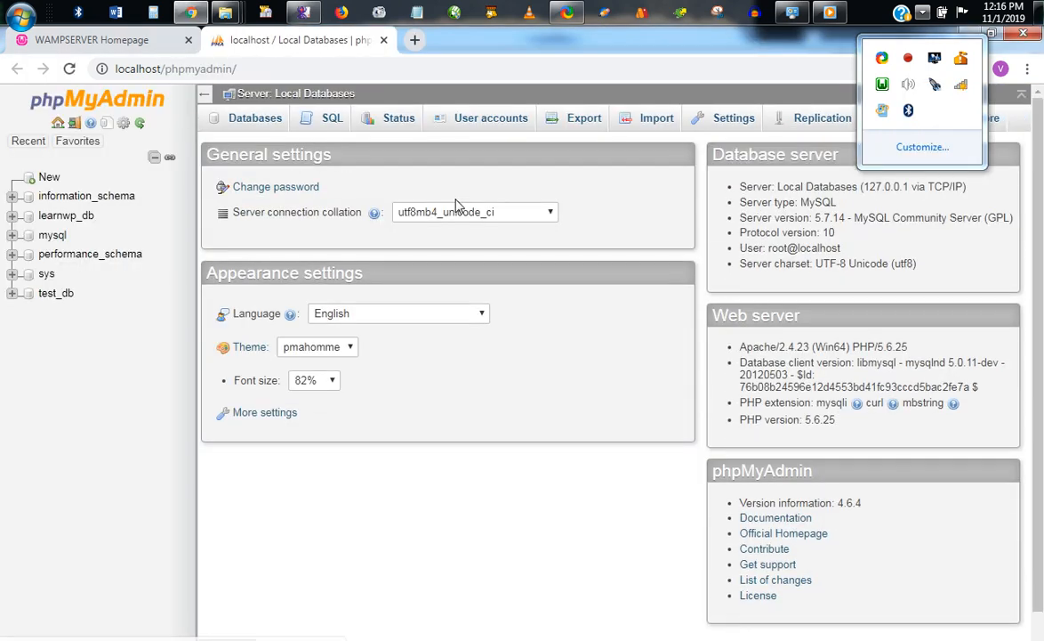
# - Create a database named learnwithvon_db with the default collation in phpMyAdmin
pyautogui.click(222, 250)
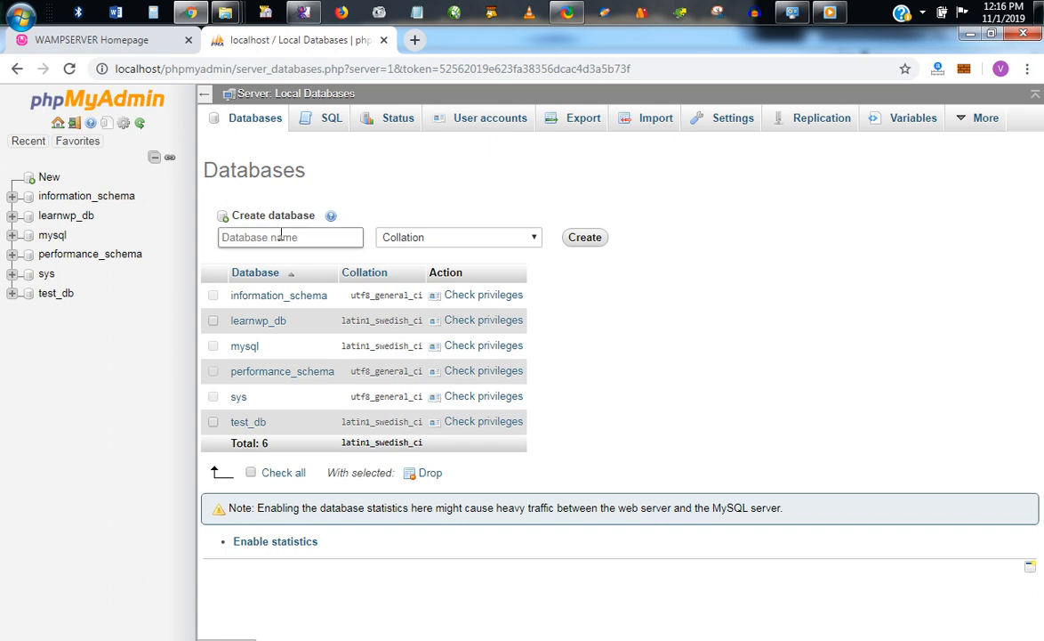
pyautogui.click(282, 237)
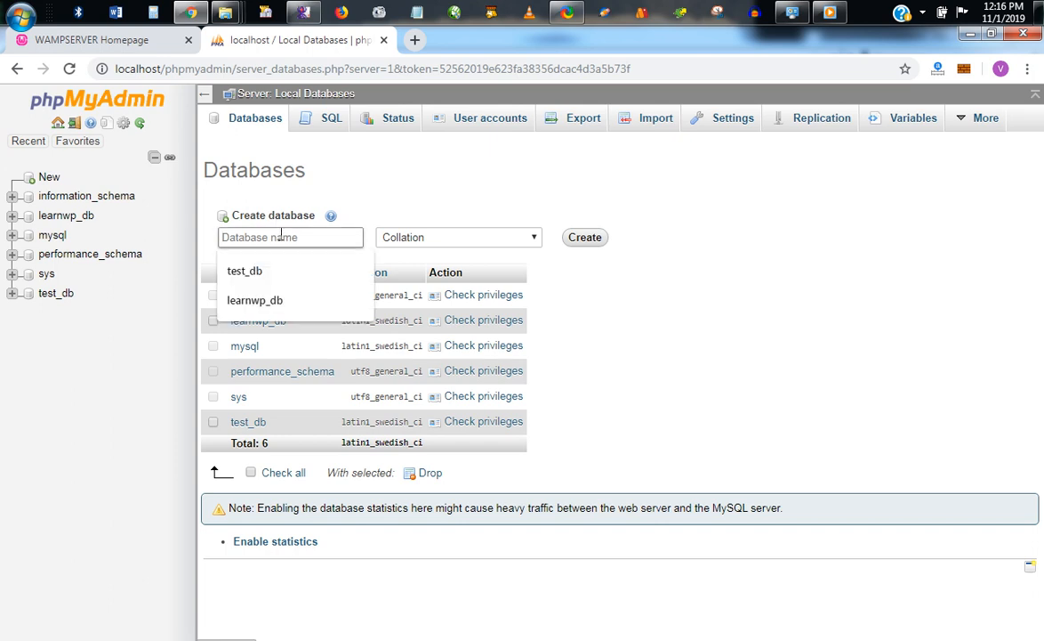
pyautogui.write('learn')
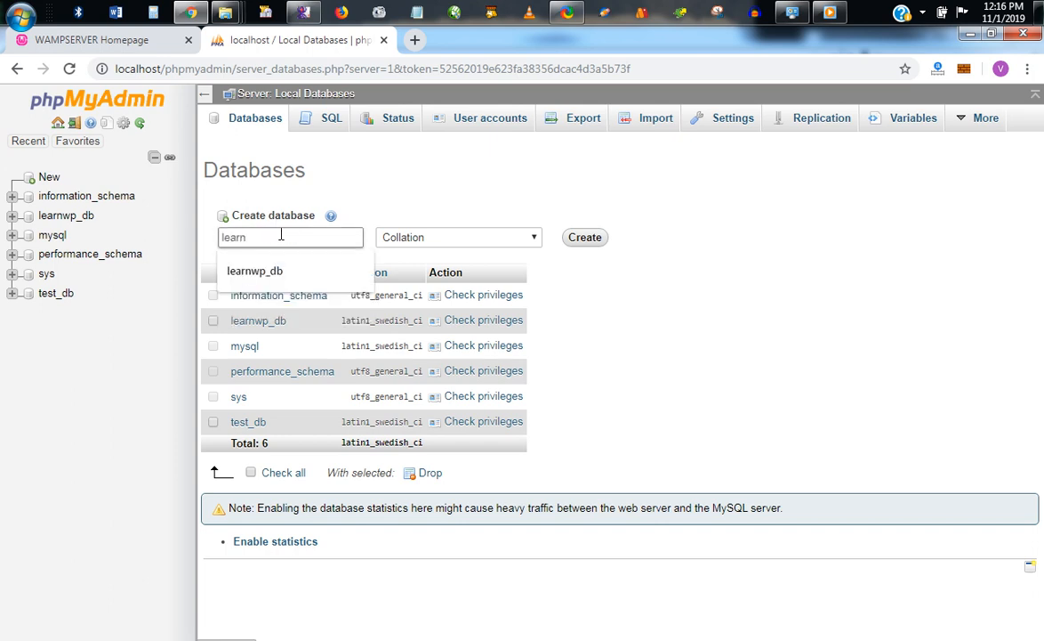
pyautogui.write('wi')
pyautogui.press('BackSpace')
pyautogui.press('BackSpace')
pyautogui.write('withvor_db')
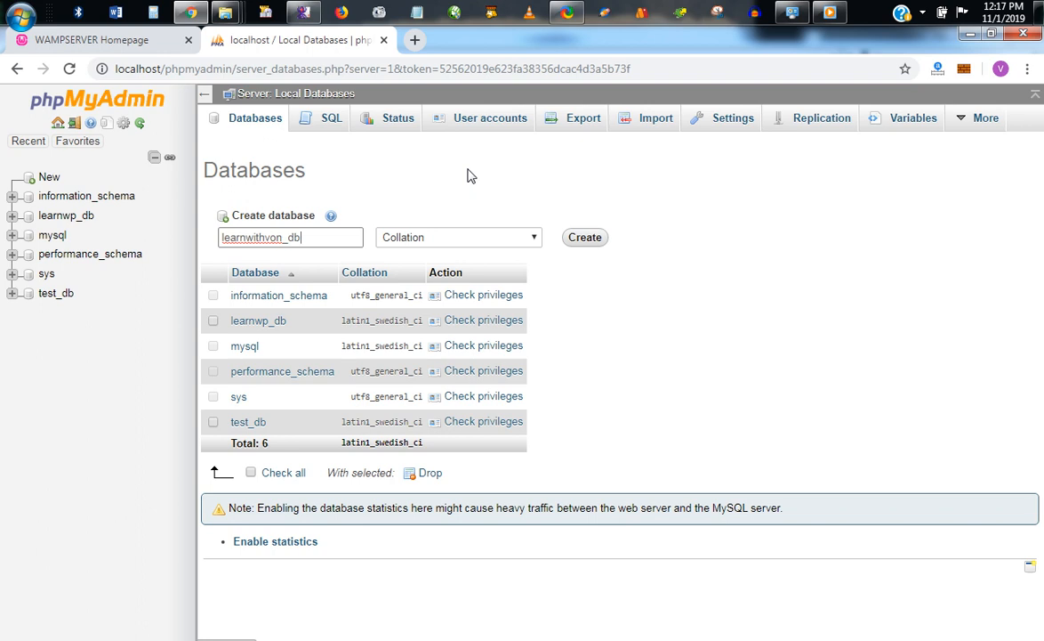
pyautogui.click(586, 238)
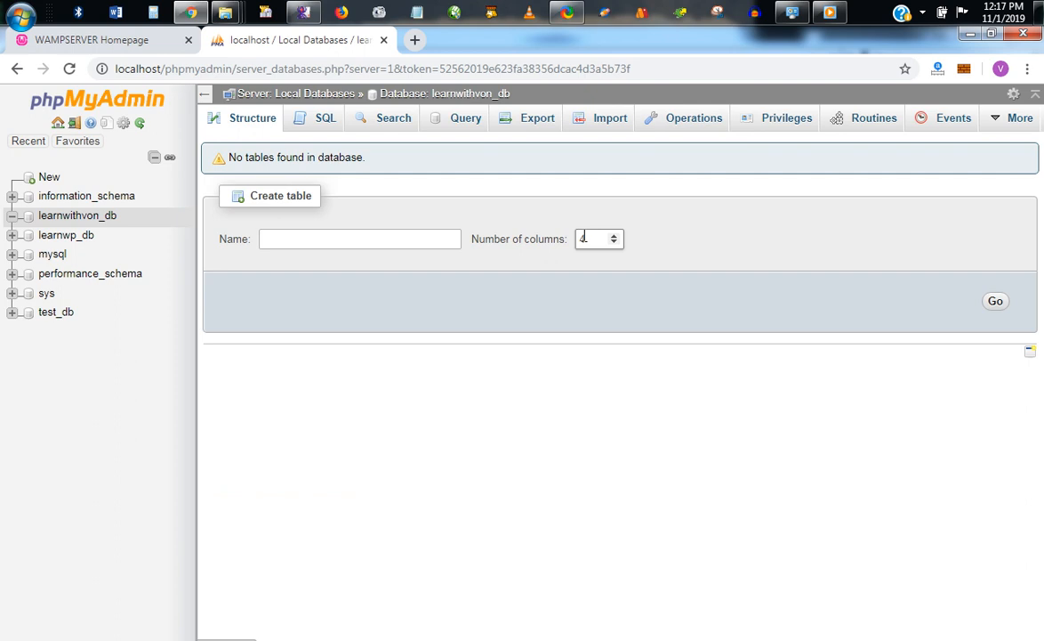
# - Enter the address localhost/learnwpwithvon/wordpress in the browser tab showing the WampServer homepage
pyautogui.click(130, 39)
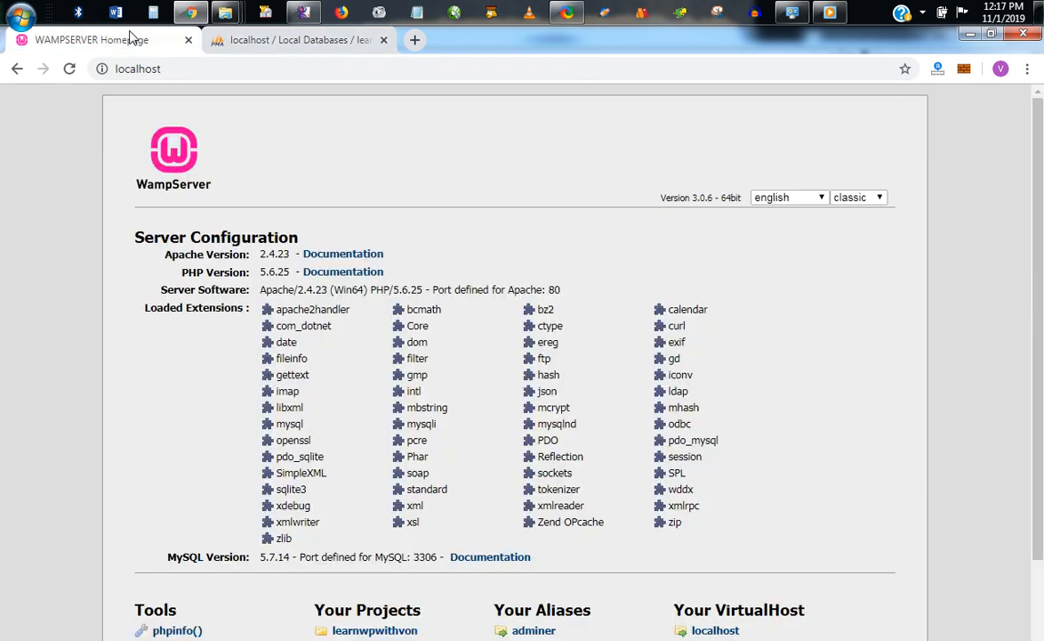
pyautogui.click(238, 71)
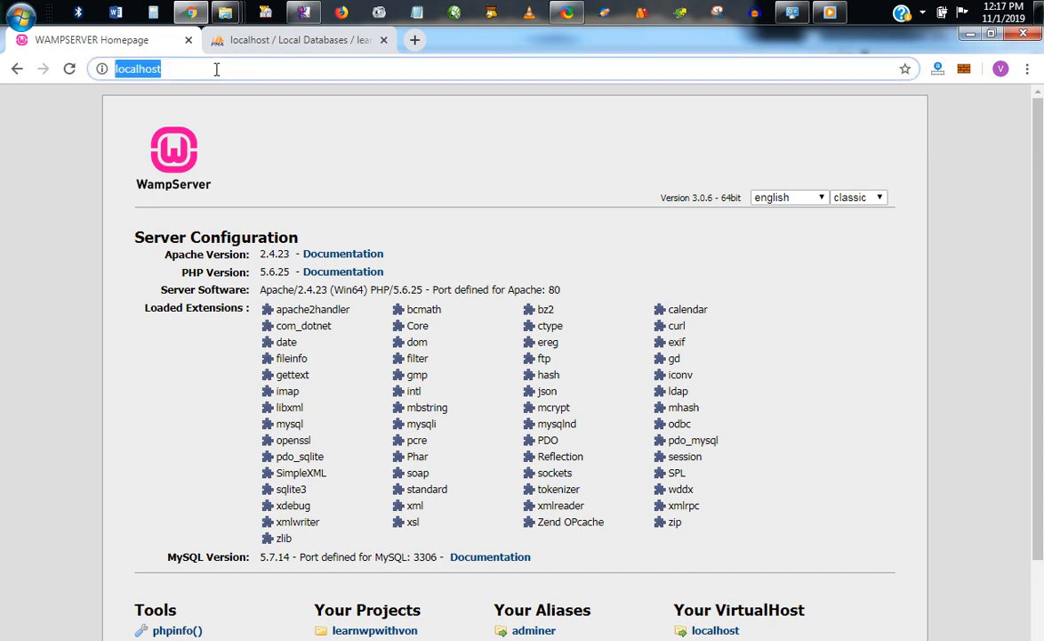
pyautogui.click(216, 68)
pyautogui.write('/')
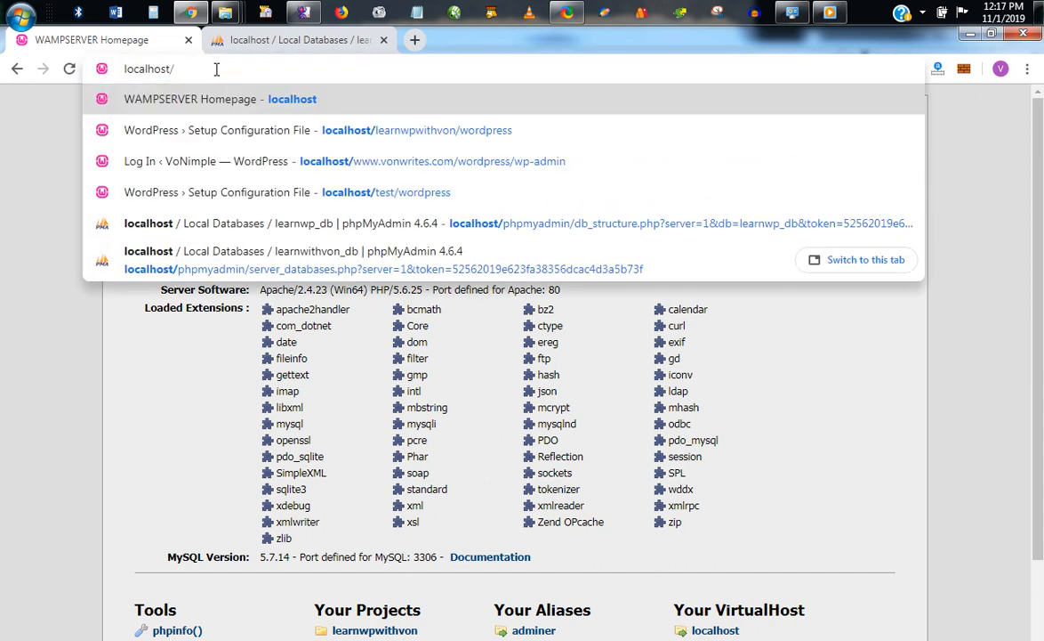
pyautogui.write('learnwp')
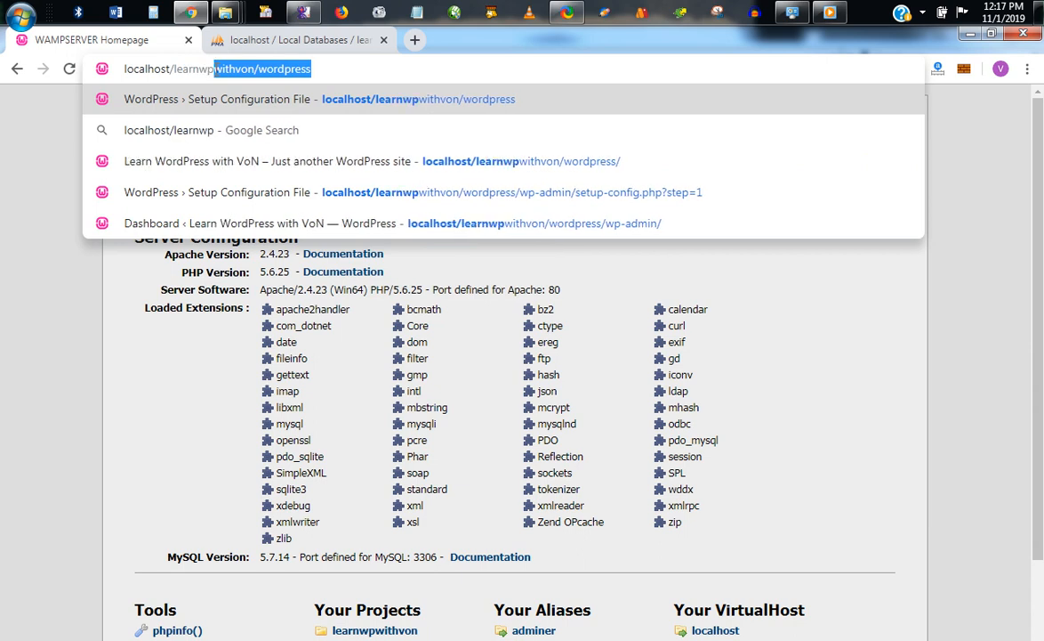
pyautogui.write('with')
pyautogui.write('vo')
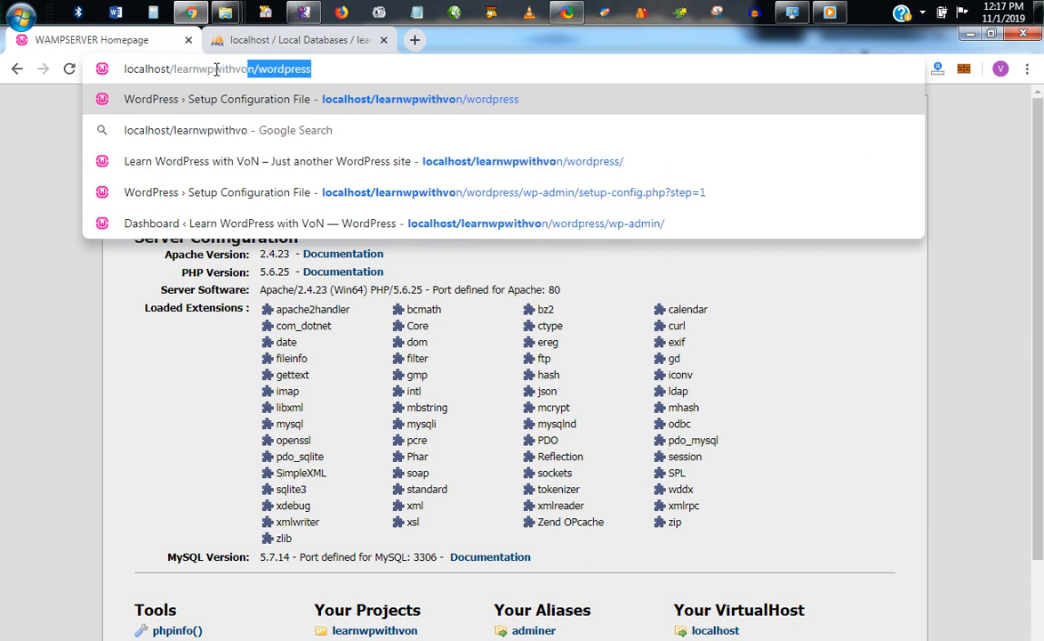
pyautogui.write('n/wordpress')
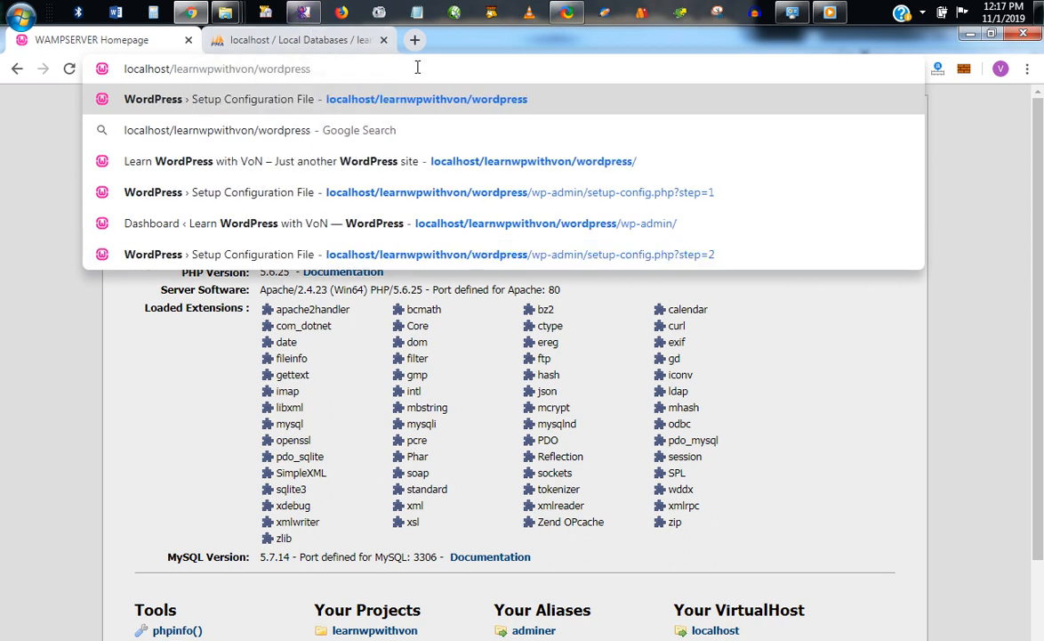
# - Switch to the www window in Windows Explorer and look inside learnwpwithvon to check the WordPress folder path
pyautogui.moveTo(240, 8)
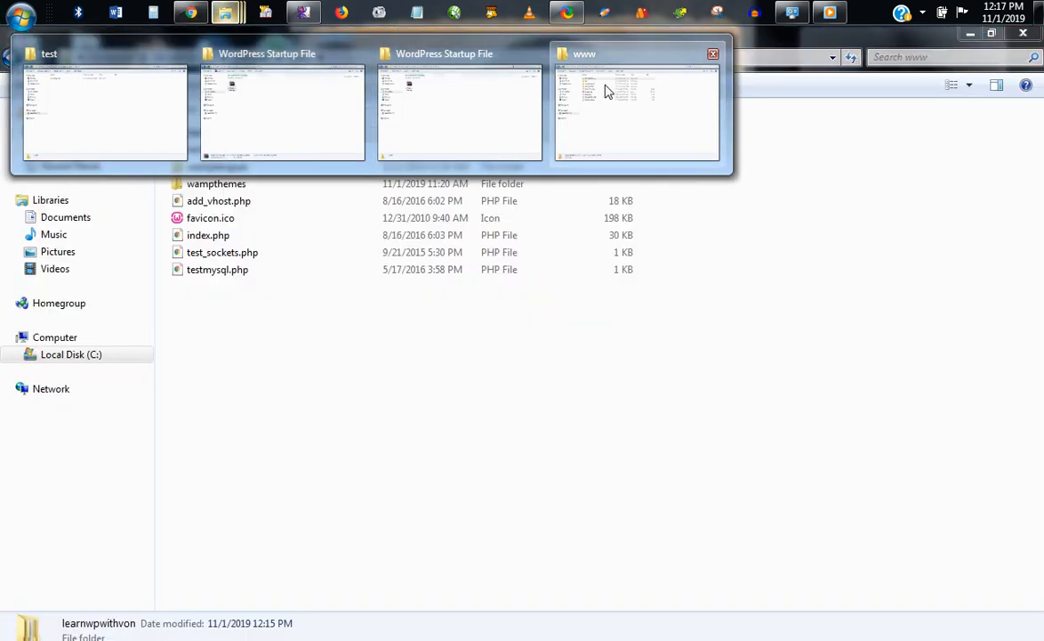
pyautogui.click(602, 89)
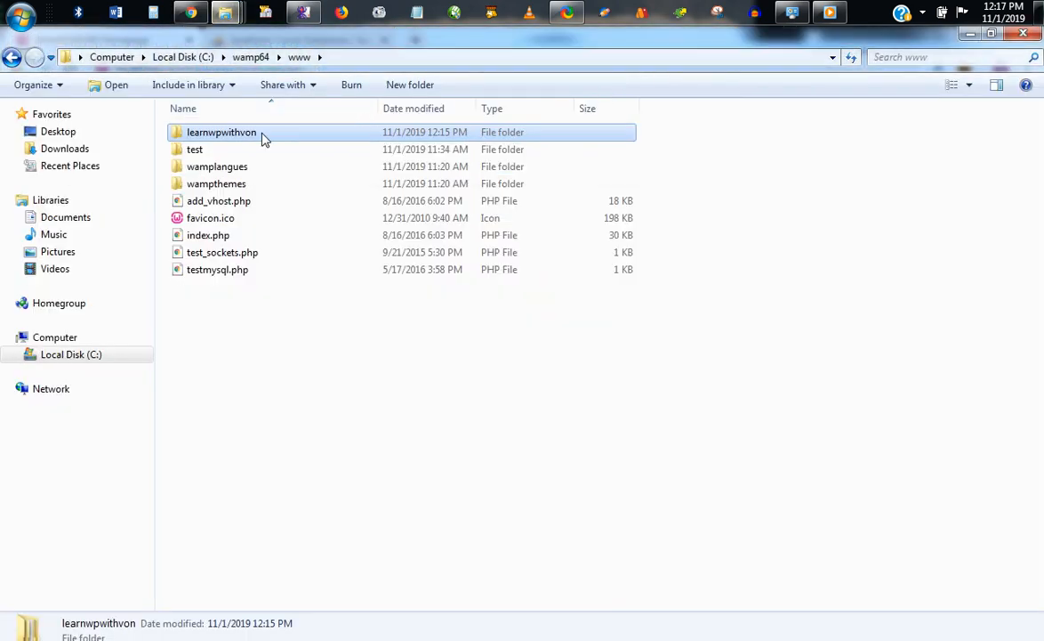
pyautogui.doubleClick(262, 139)
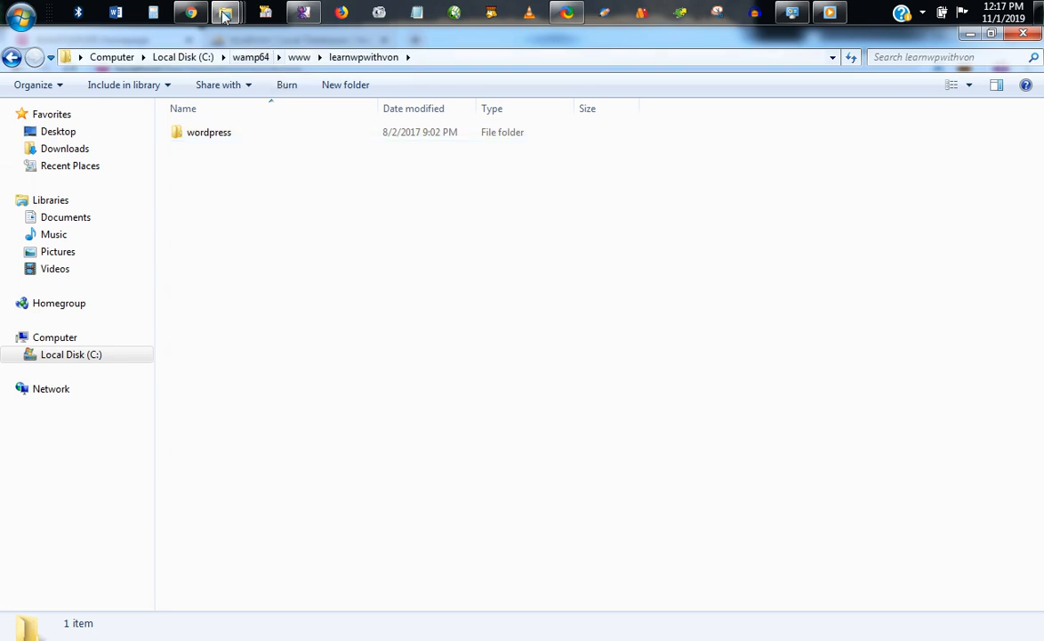
# - Return to Chrome, load the WordPress setup page at the entered address, and switch to phpMyAdmin to check the database name
pyautogui.click(195, 11)
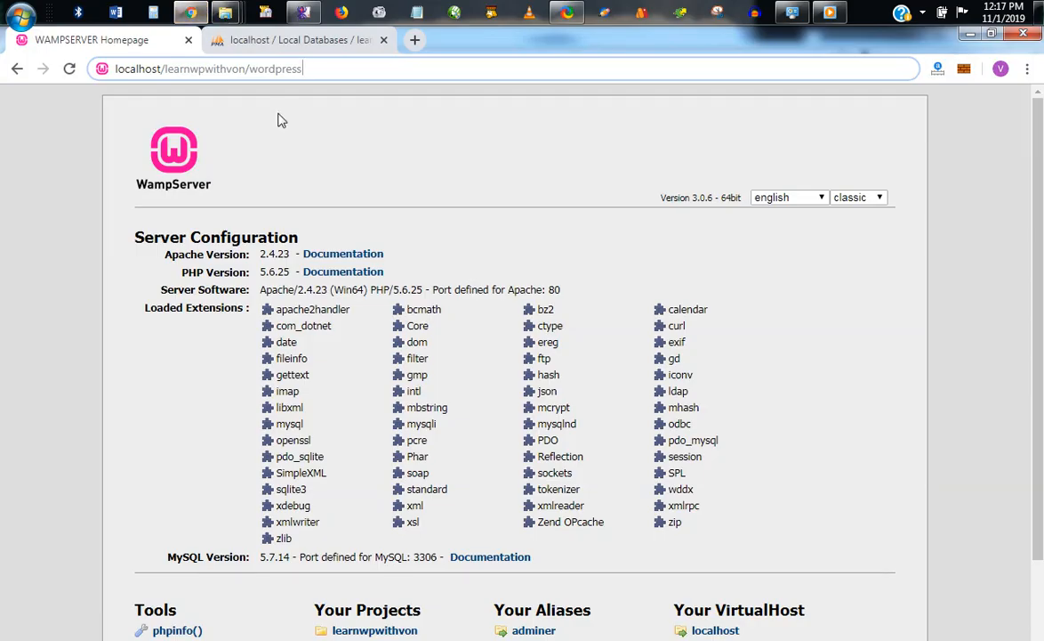
pyautogui.press('Return')
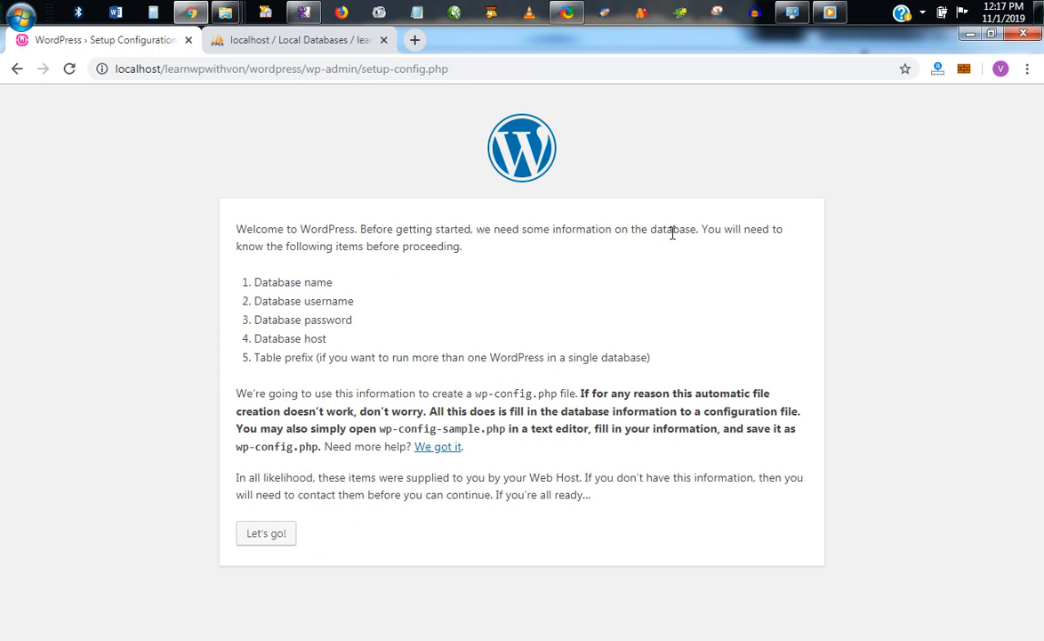
pyautogui.click(336, 40)
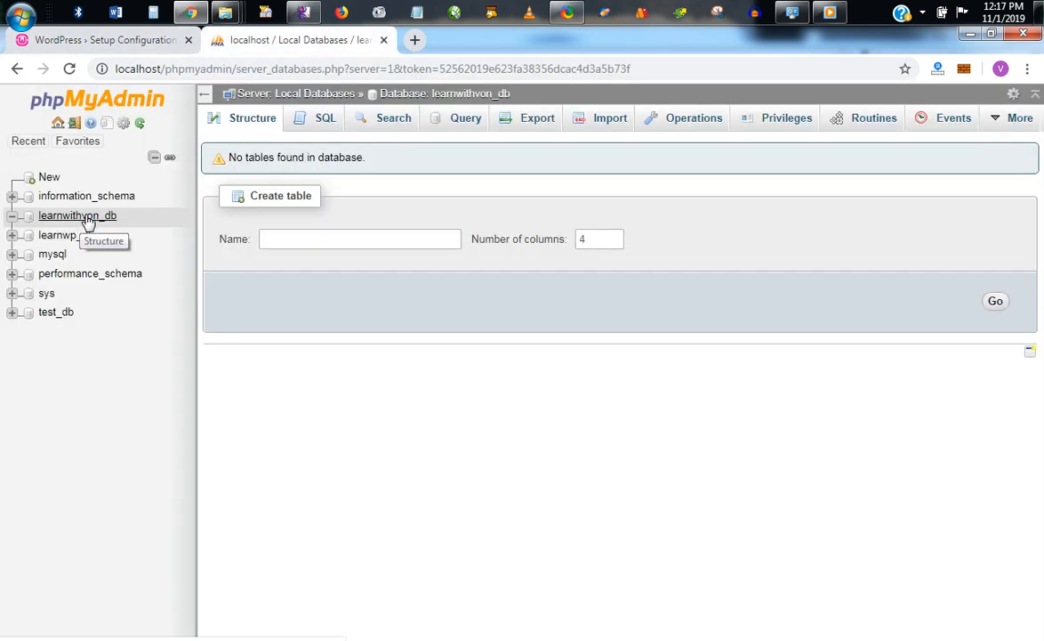
# - Start the WordPress database setup and set the database name to learnwithvon_db
pyautogui.click(147, 42)
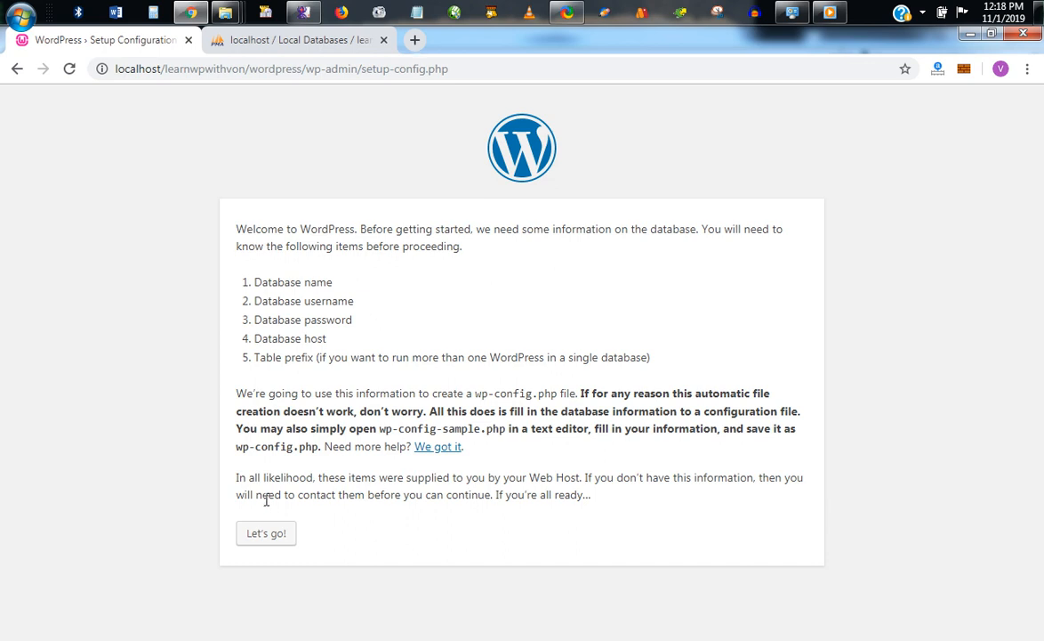
pyautogui.click(261, 538)
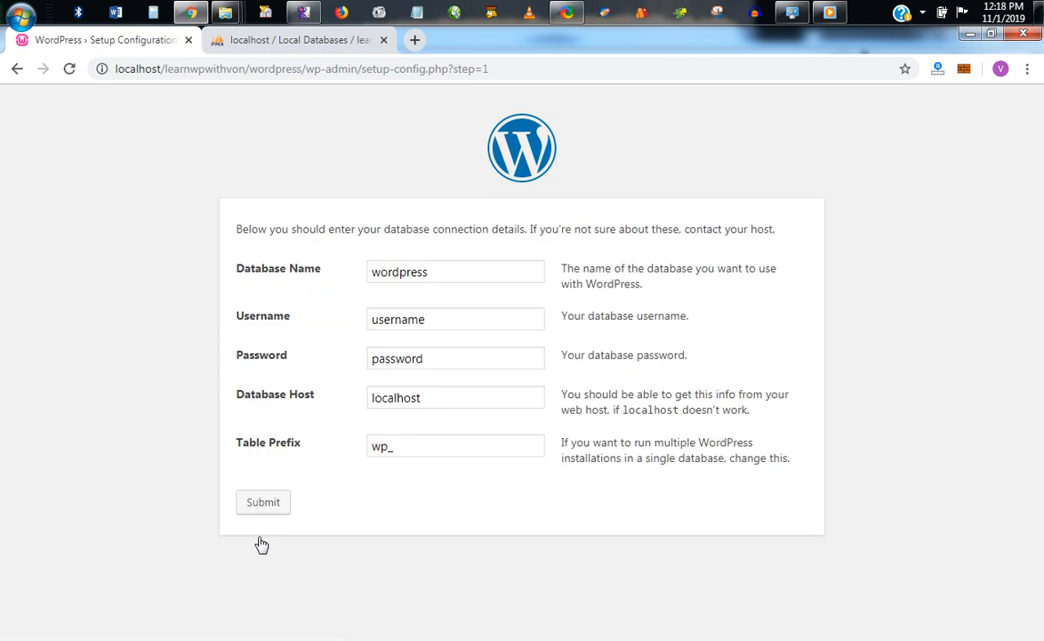
pyautogui.moveTo(443, 271); pyautogui.dragTo(349, 290)
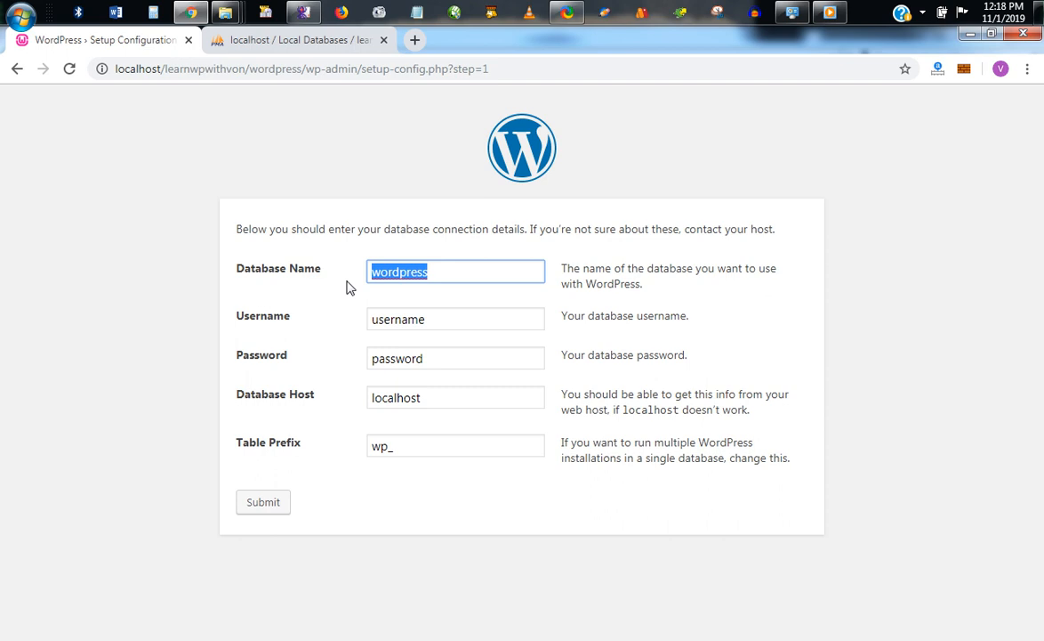
pyautogui.write('learnwit')
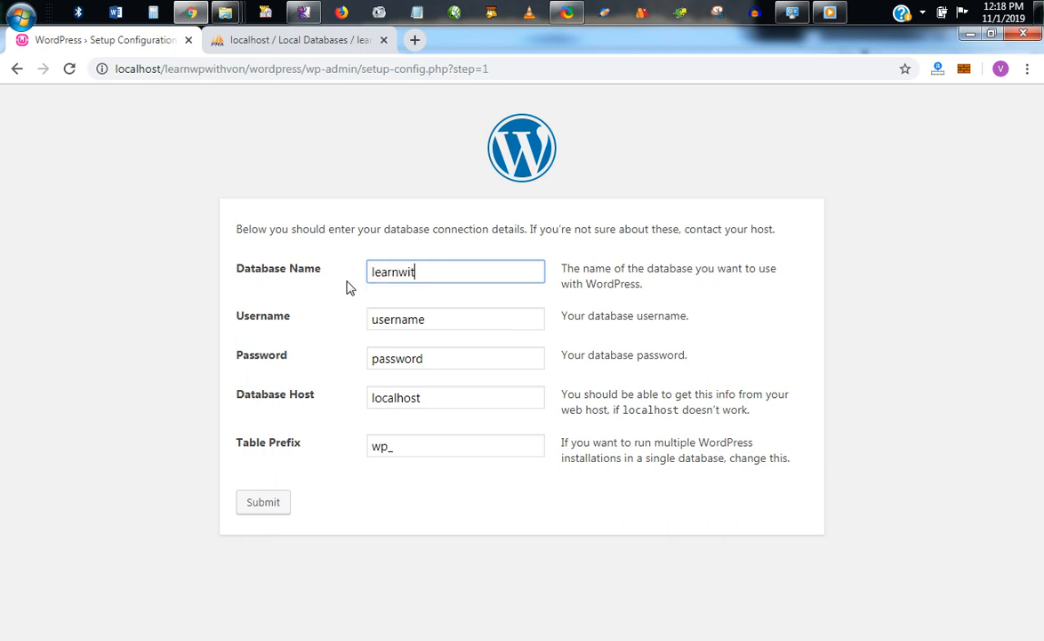
pyautogui.write('hvon_db')
# - Set the database username to root and leave the database password empty, keeping the default host and table prefix
pyautogui.moveTo(454, 324); pyautogui.dragTo(338, 315)
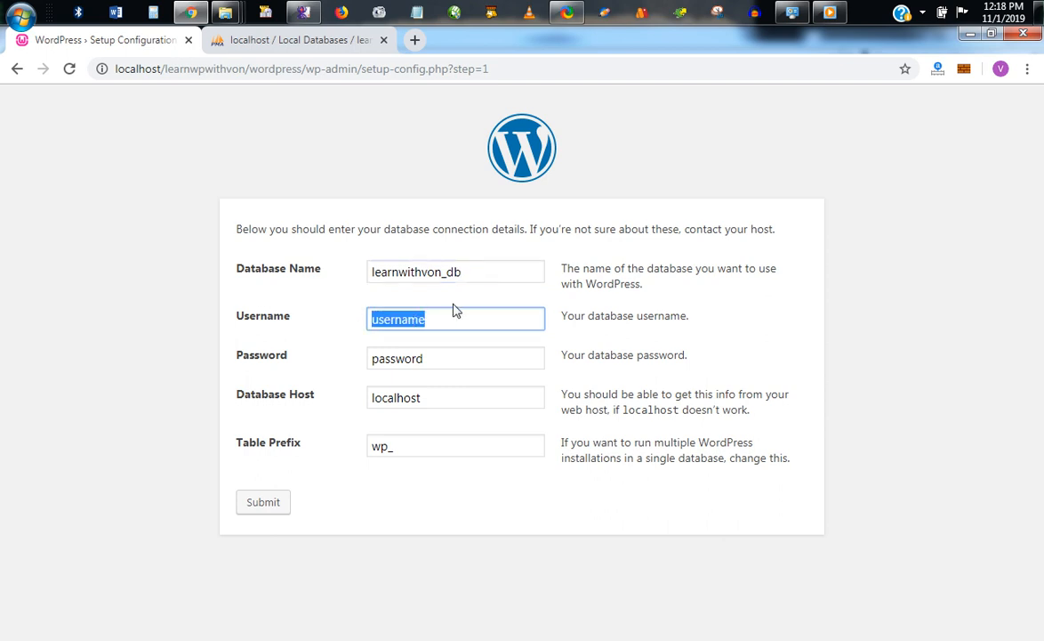
pyautogui.write('von')
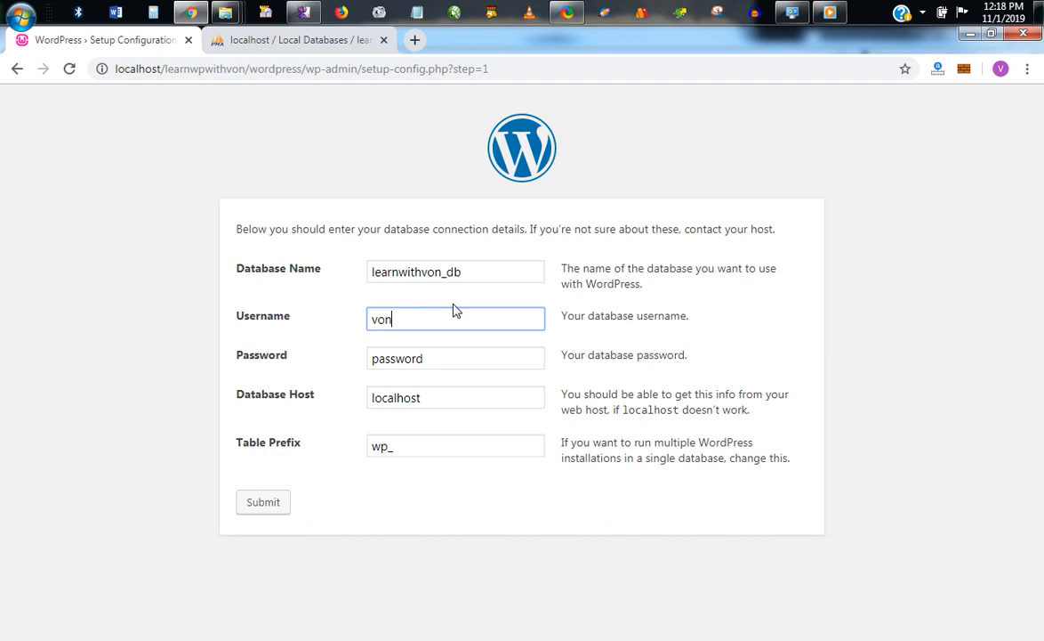
pyautogui.press('Tab')
pyautogui.press('BackSpace')
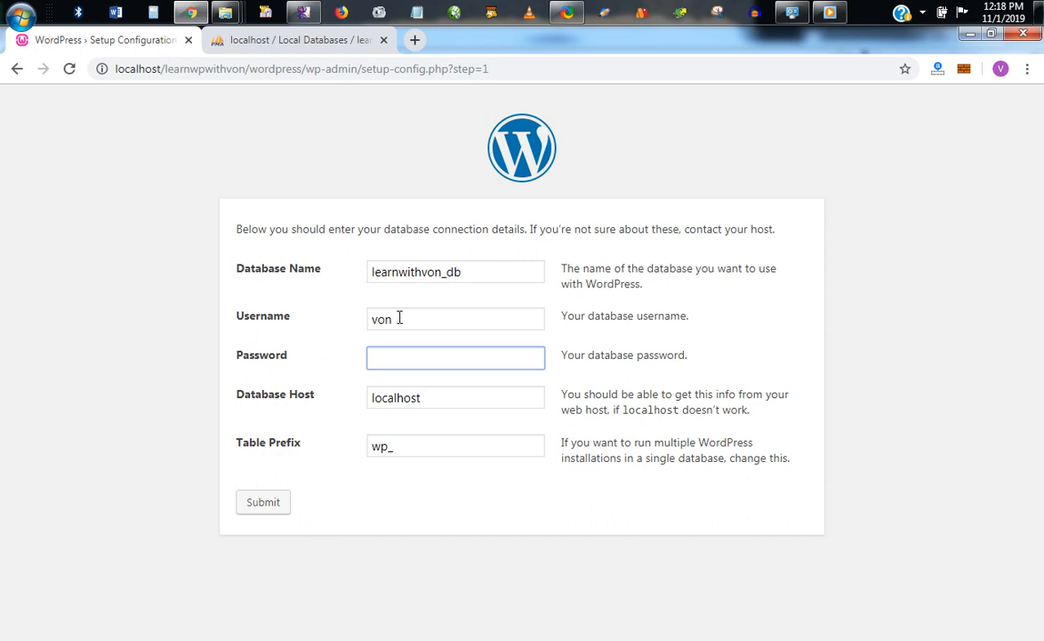
pyautogui.moveTo(400, 317); pyautogui.dragTo(366, 318)
pyautogui.write('root')
pyautogui.click(305, 356)
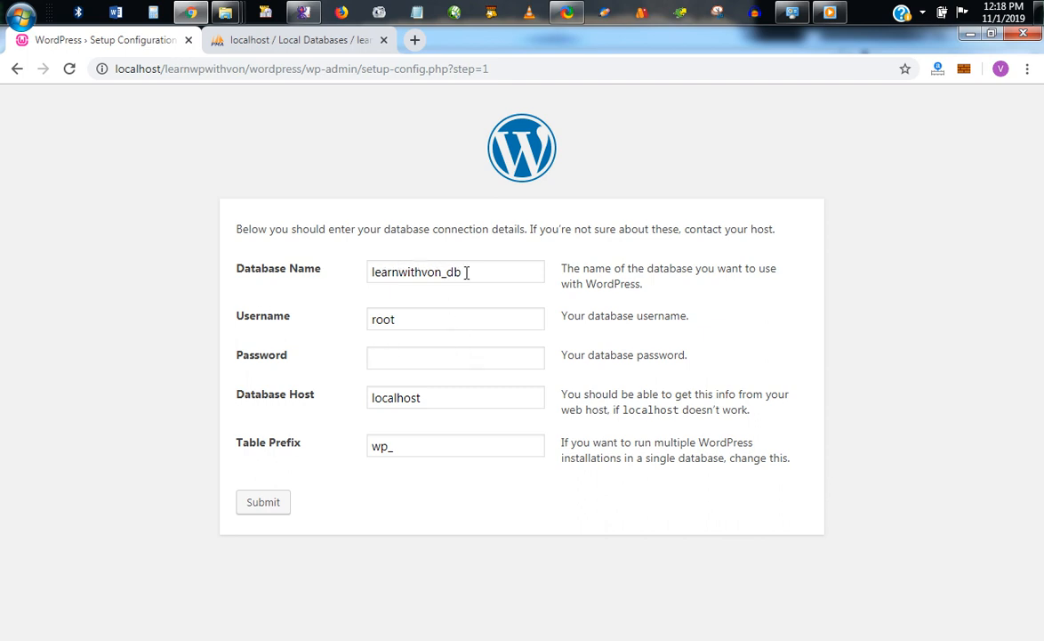
# - Check the database name in phpMyAdmin, then submit the connection details and run the WordPress install
pyautogui.click(307, 42)
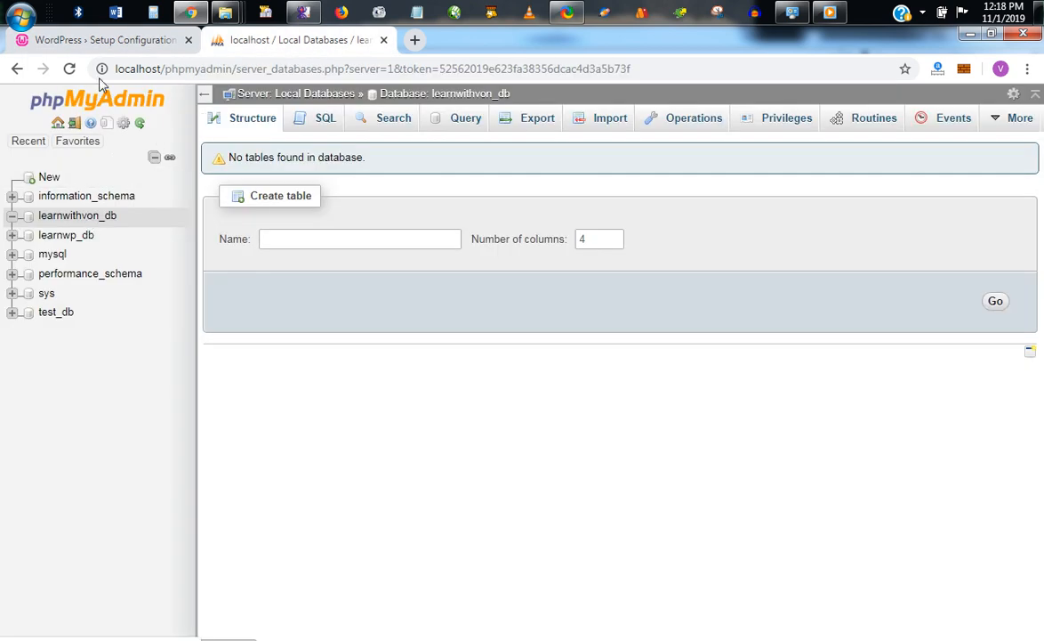
pyautogui.click(114, 42)
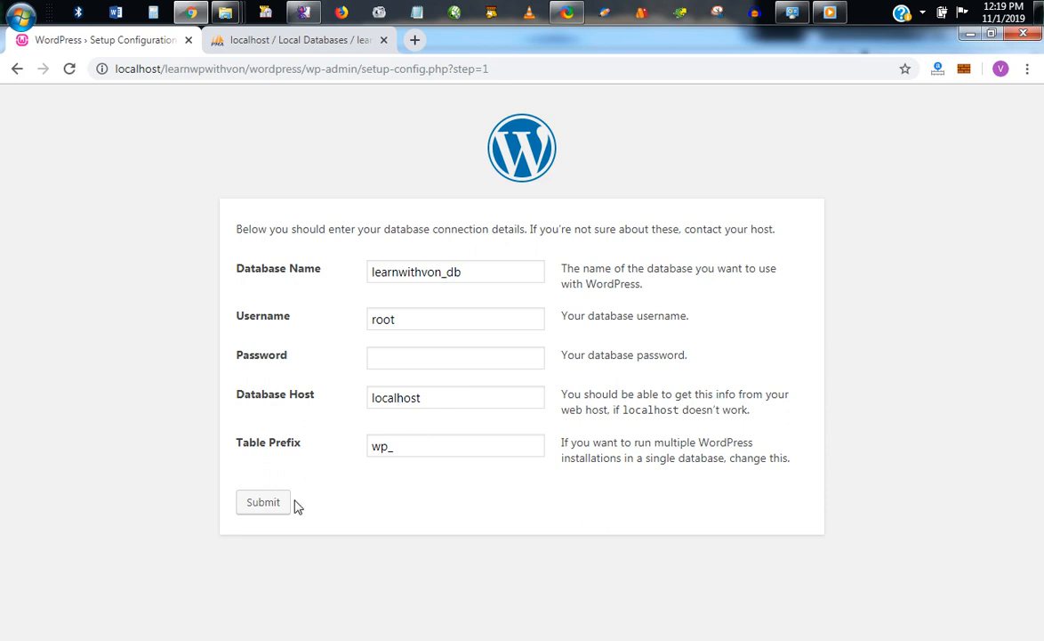
pyautogui.click(251, 503)
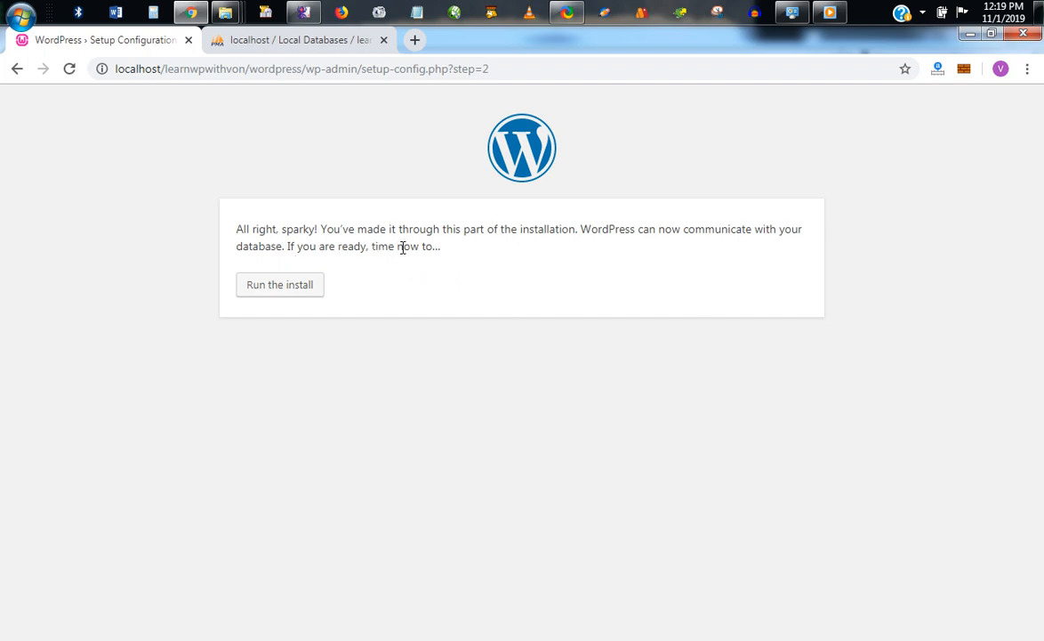
pyautogui.click(305, 285)
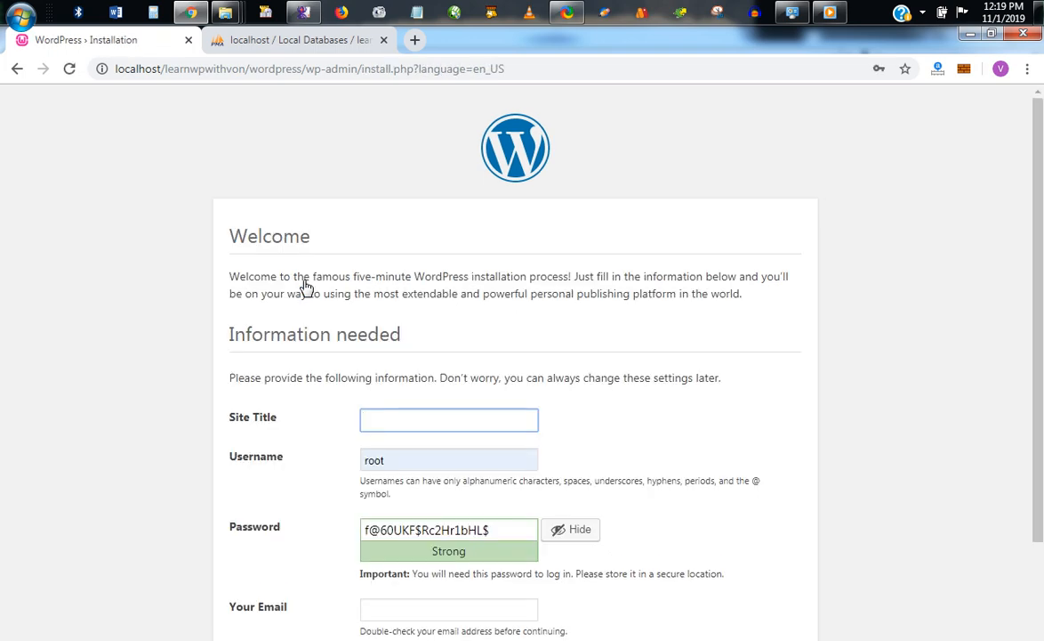
# - Set the site title to "Learn WordPress with VoN" from the saved suggestions
pyautogui.scroll(-2, 405, 349)
pyautogui.click(418, 292)
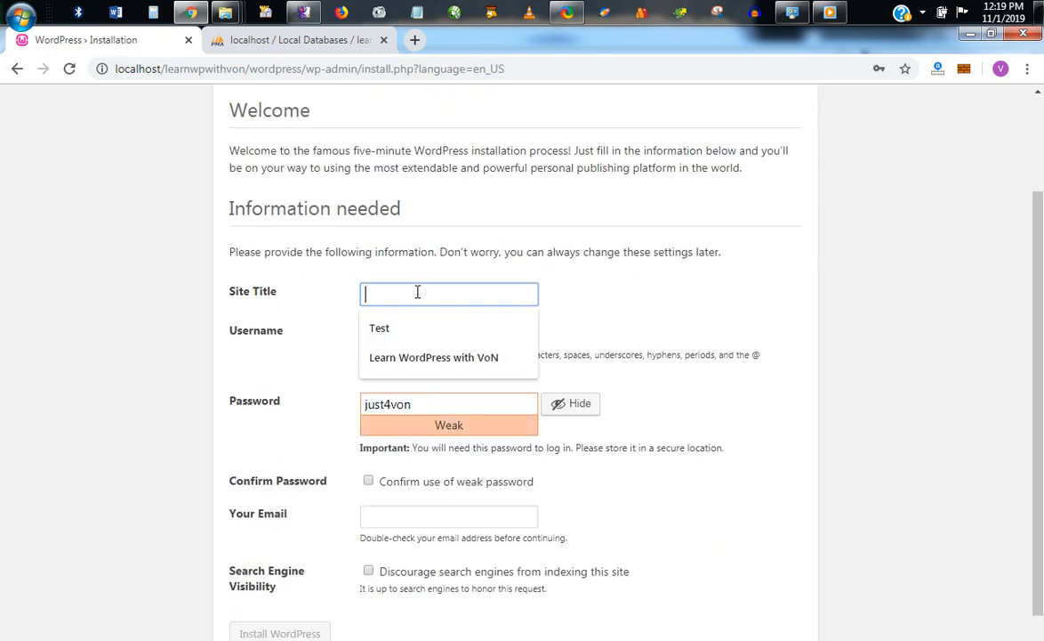
pyautogui.click(520, 283)
pyautogui.click(472, 291)
pyautogui.click(466, 357)
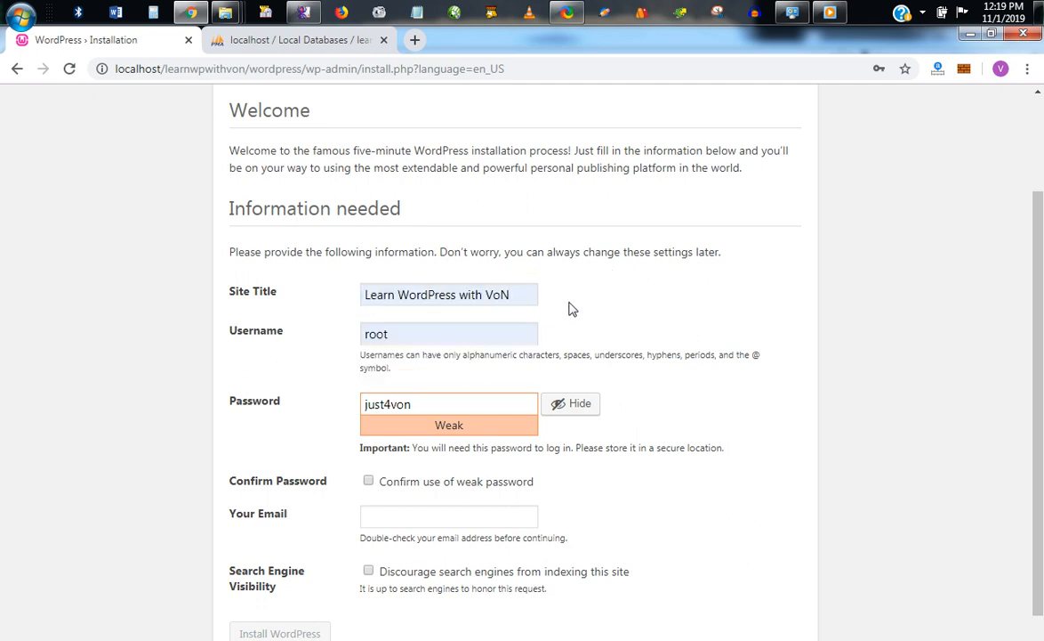
# - Replace the prefilled admin username with von in the installation form
pyautogui.click(438, 336)
pyautogui.moveTo(438, 335); pyautogui.dragTo(341, 331)
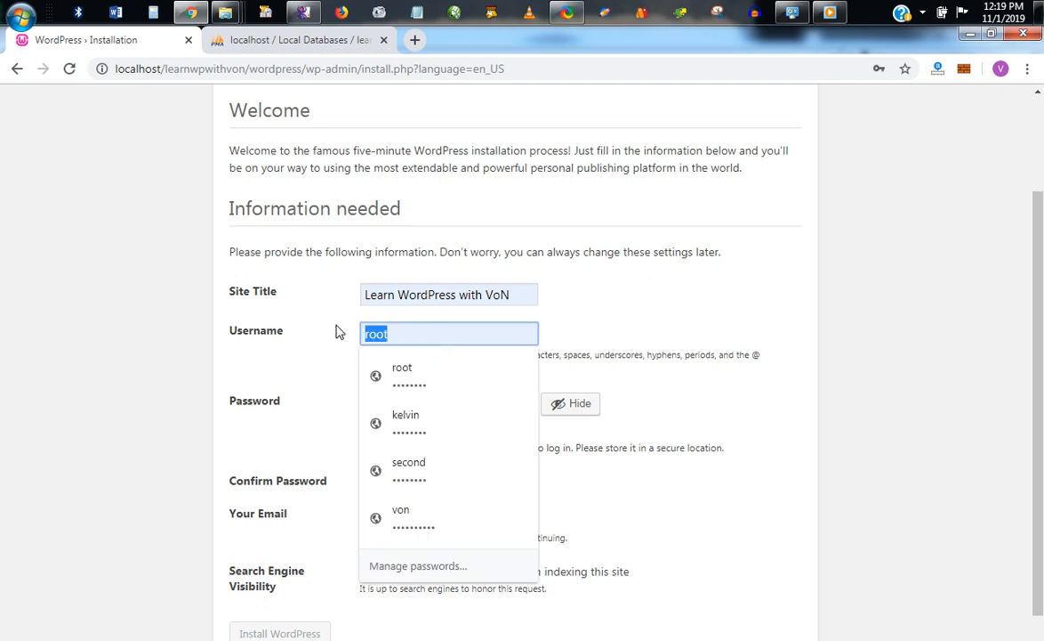
pyautogui.write('von')
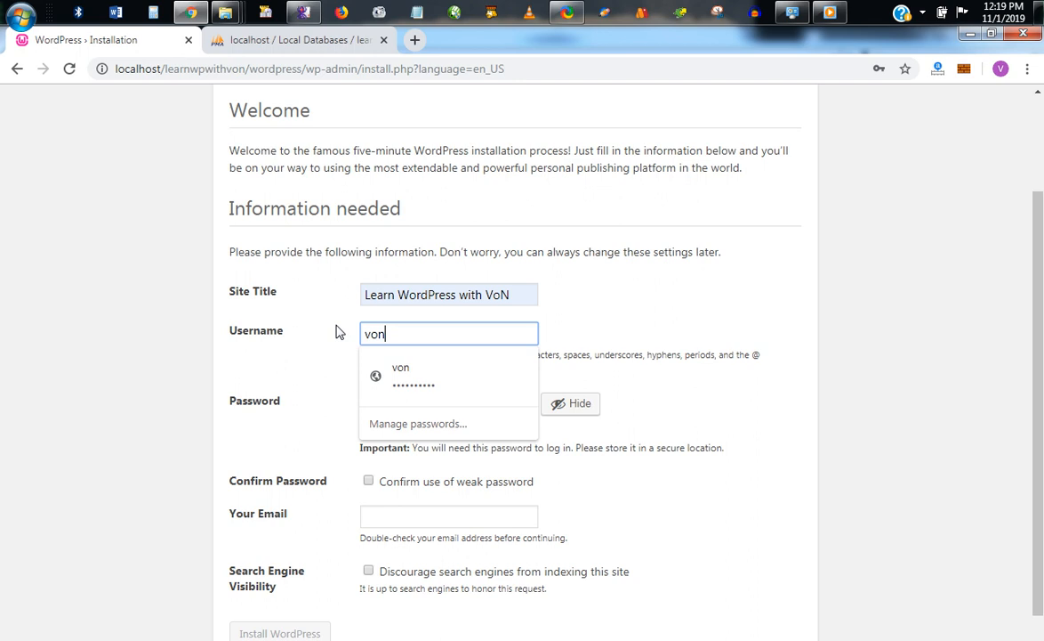
pyautogui.press('Down')
pyautogui.press('Return')
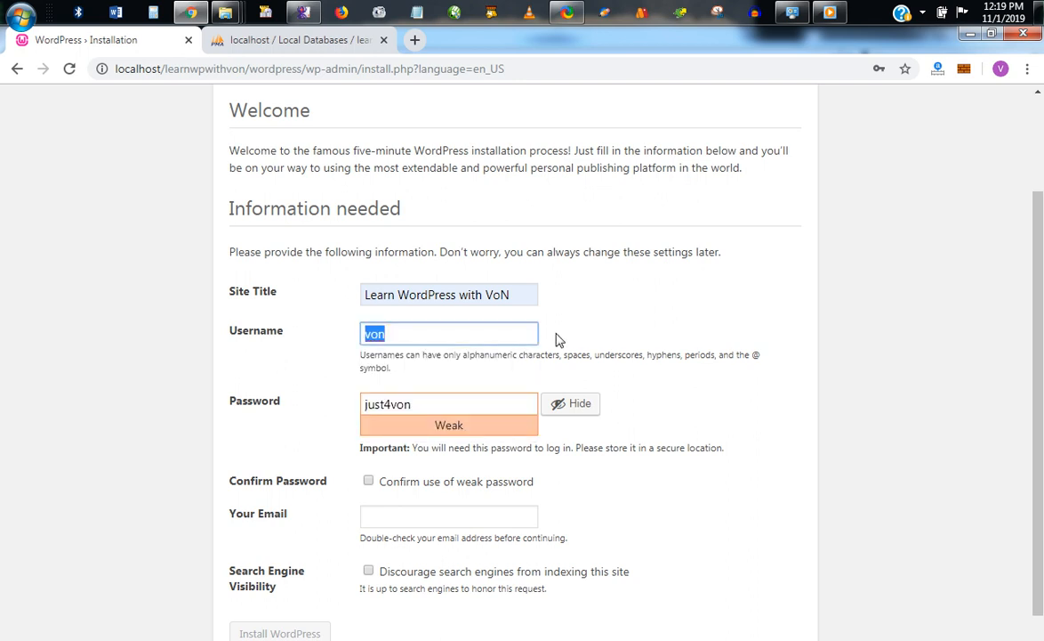
pyautogui.press('Tab')
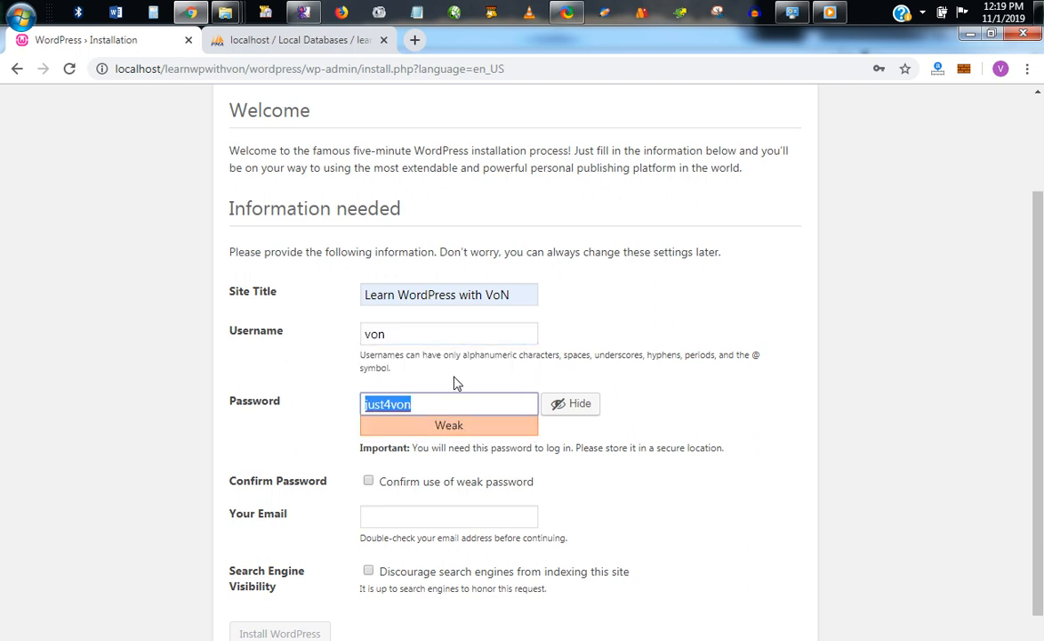
# - Mask the admin password and confirm the use of a weak password
pyautogui.click(561, 405)
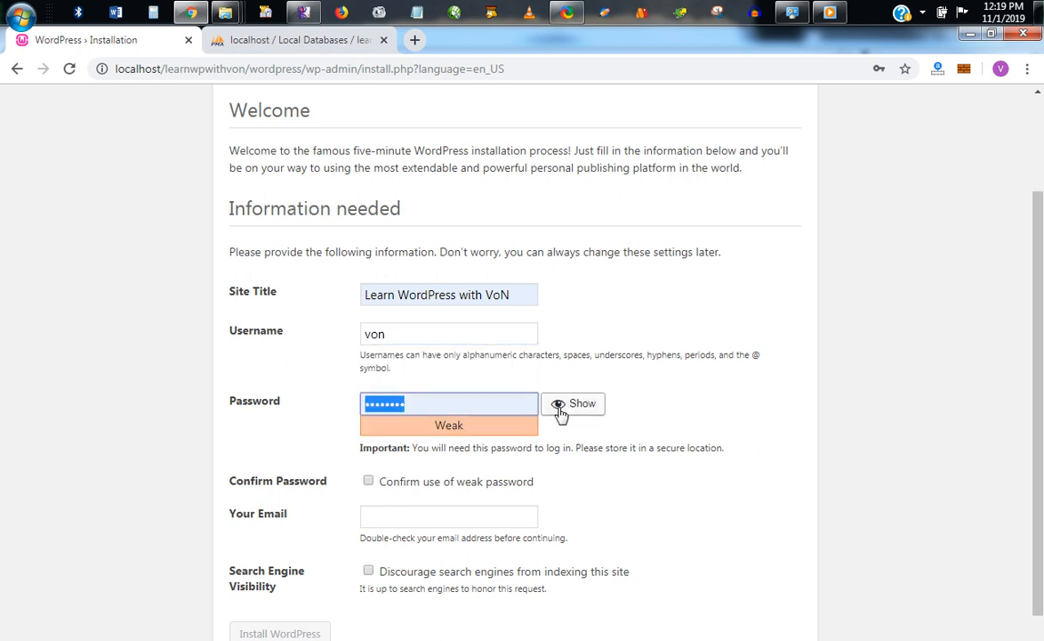
pyautogui.click(626, 380)
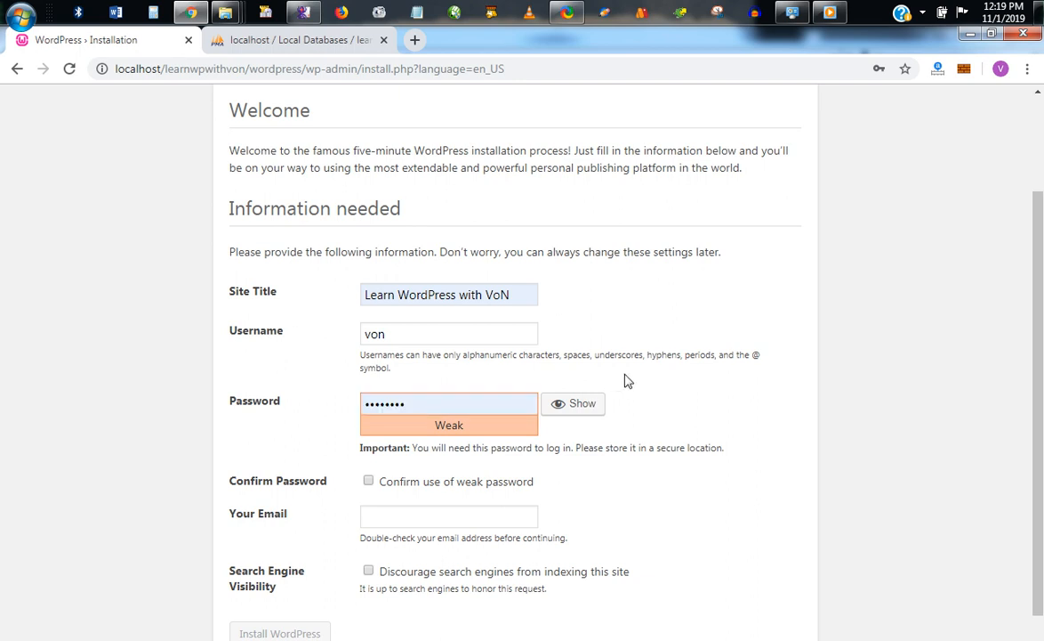
pyautogui.click(369, 483)
pyautogui.scroll(-1, 427, 485)
# - Fill in the admin's e-mail address from the saved suggestion and discourage search engines from indexing the site
pyautogui.click(372, 478)
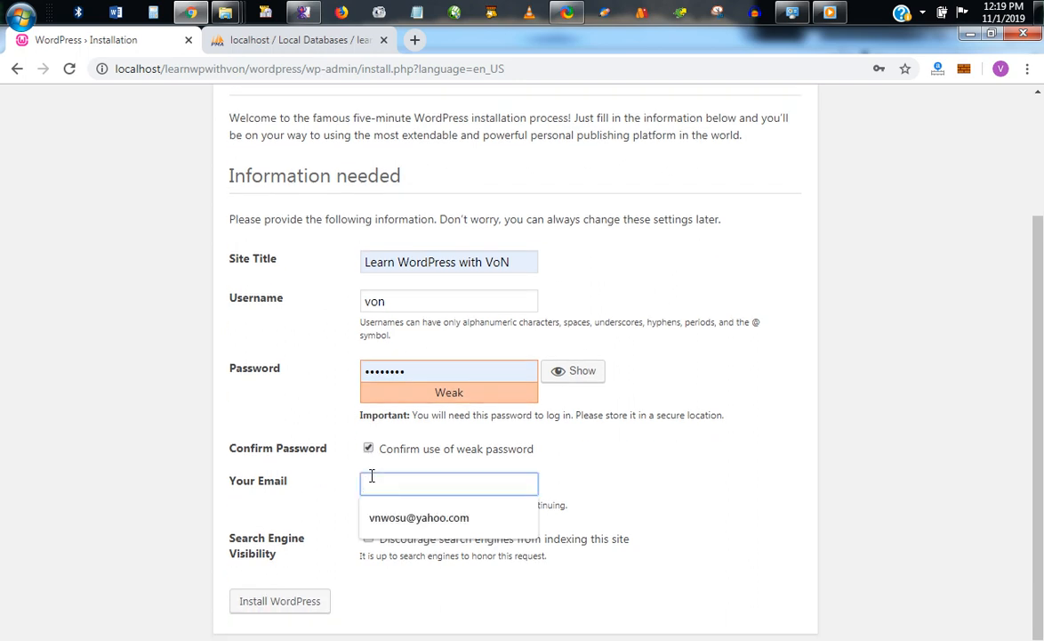
pyautogui.click(412, 520)
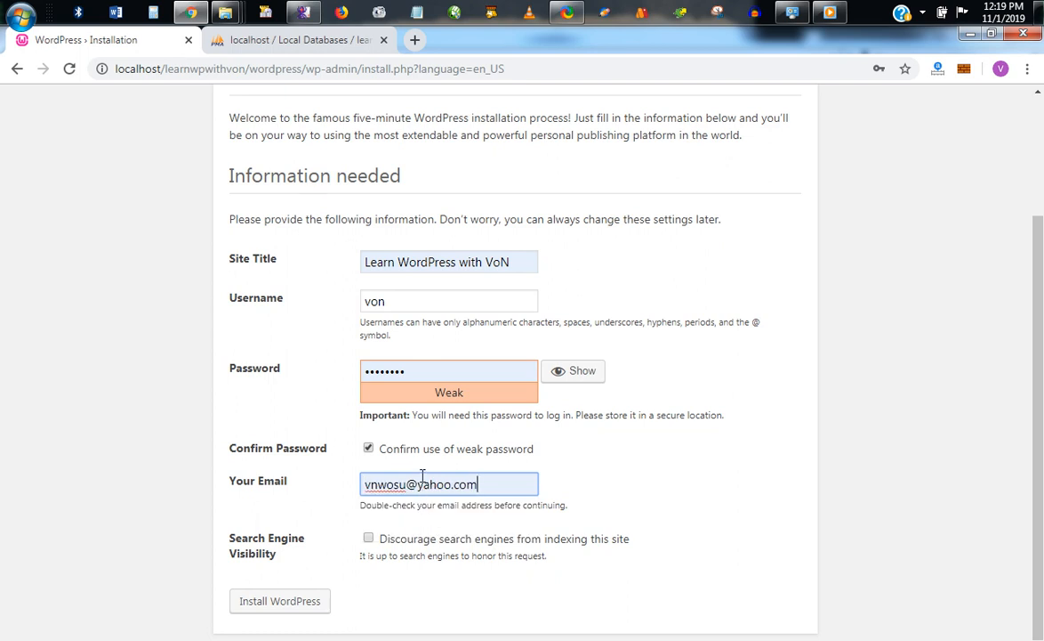
pyautogui.click(423, 541)
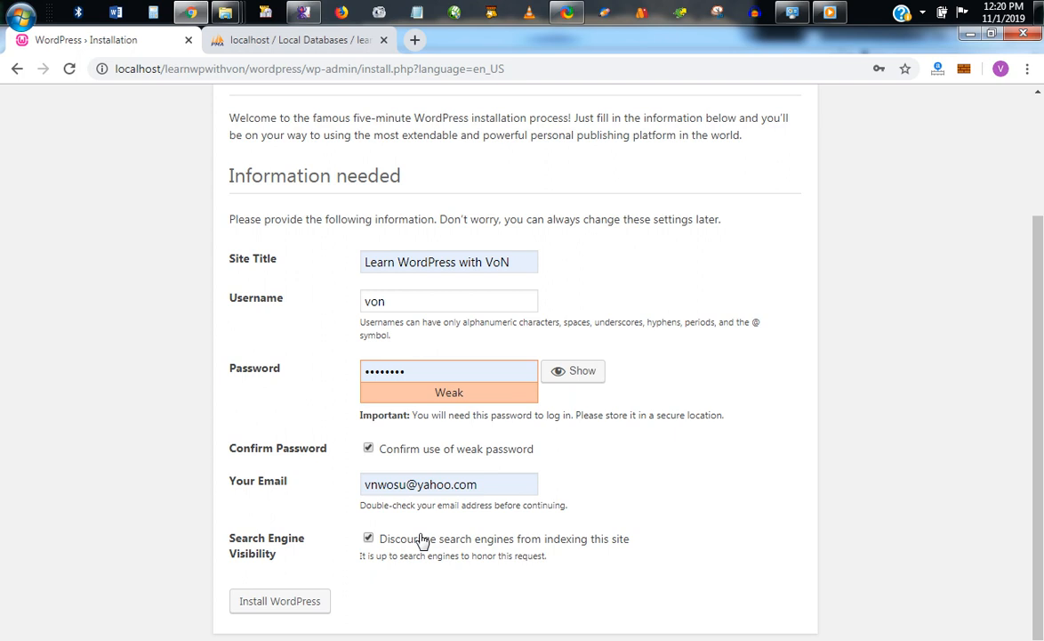
pyautogui.click(422, 540)
# - Install WordPress and update the browser's saved password for the admin account
pyautogui.click(284, 599)
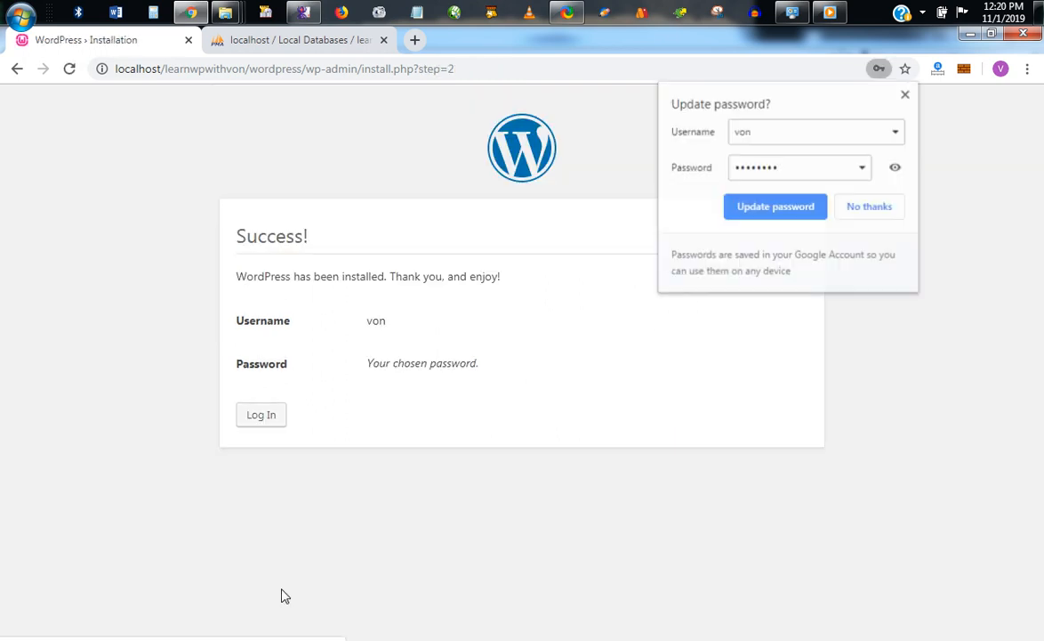
pyautogui.click(753, 203)
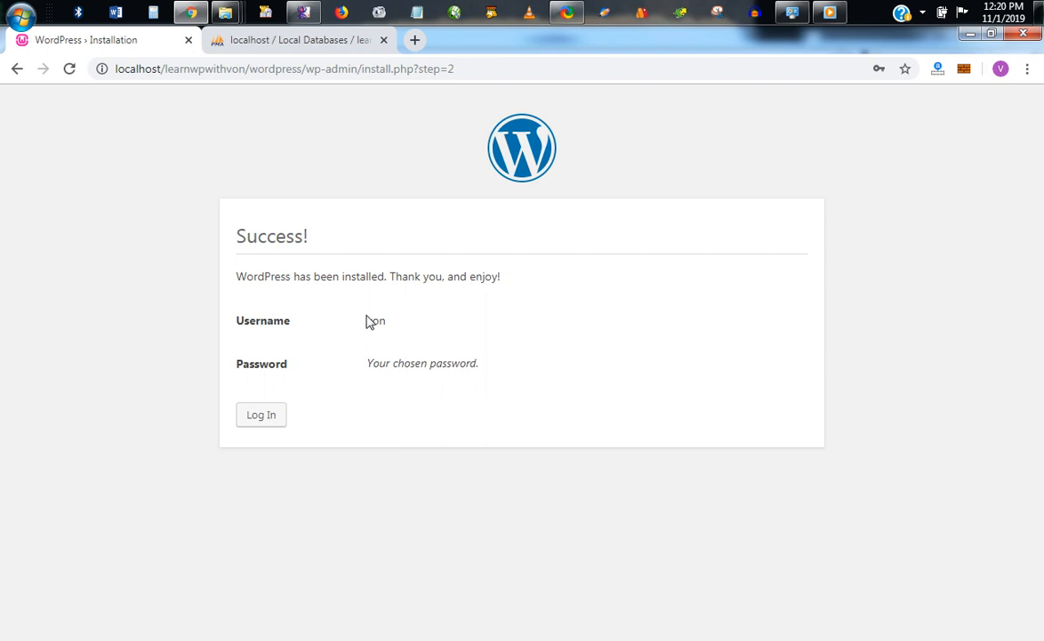
# - Log in to the new WordPress site as von, entering the account password
pyautogui.click(263, 418)
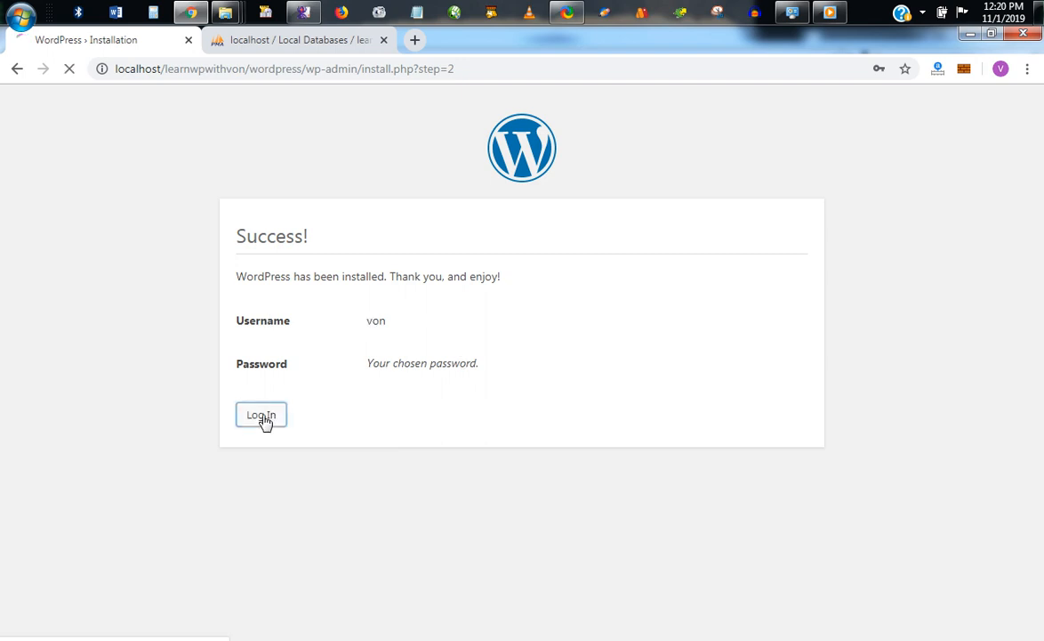
pyautogui.click(479, 321)
pyautogui.click(725, 330)
pyautogui.moveTo(533, 379); pyautogui.dragTo(364, 377)
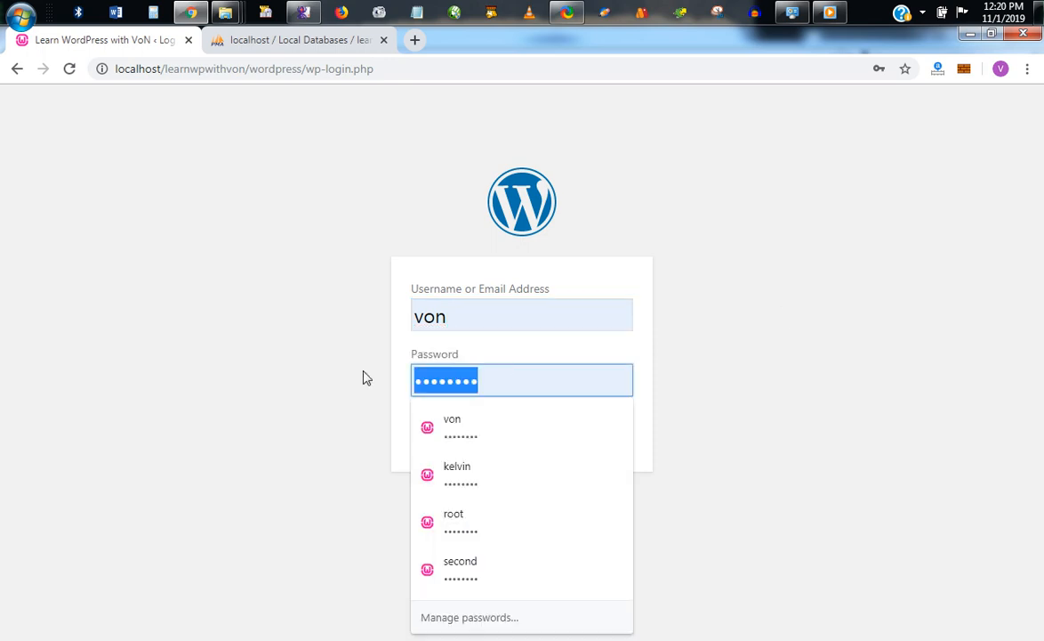
pyautogui.write('••••••••')
pyautogui.click(609, 427)
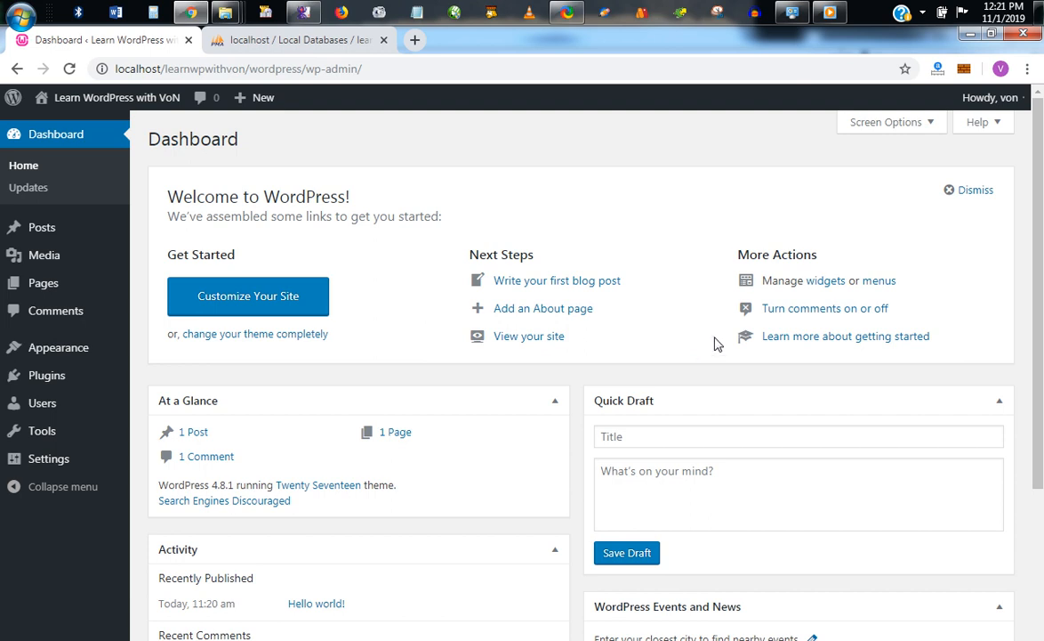
# - Open the site's front end in a new tab and look through the whole home page
pyautogui.moveTo(95, 105)
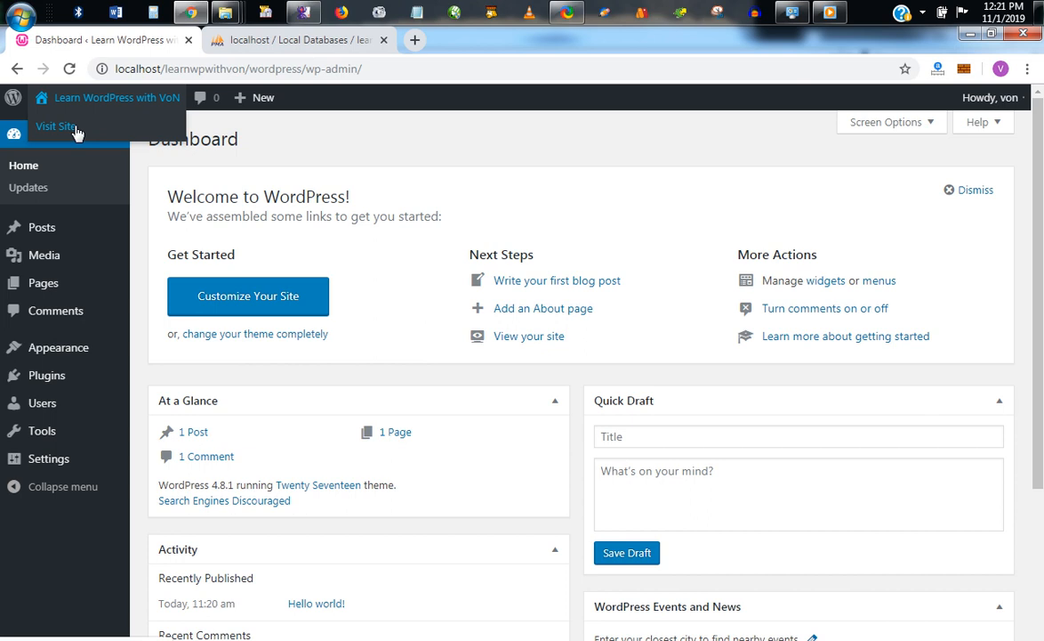
pyautogui.middleClick(77, 132)
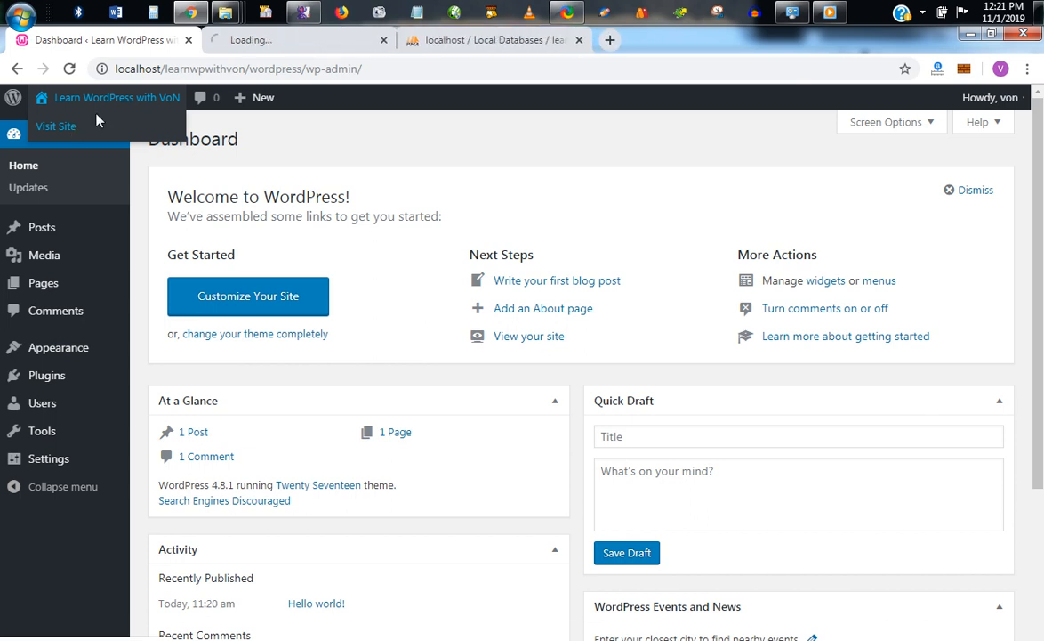
pyautogui.click(294, 40)
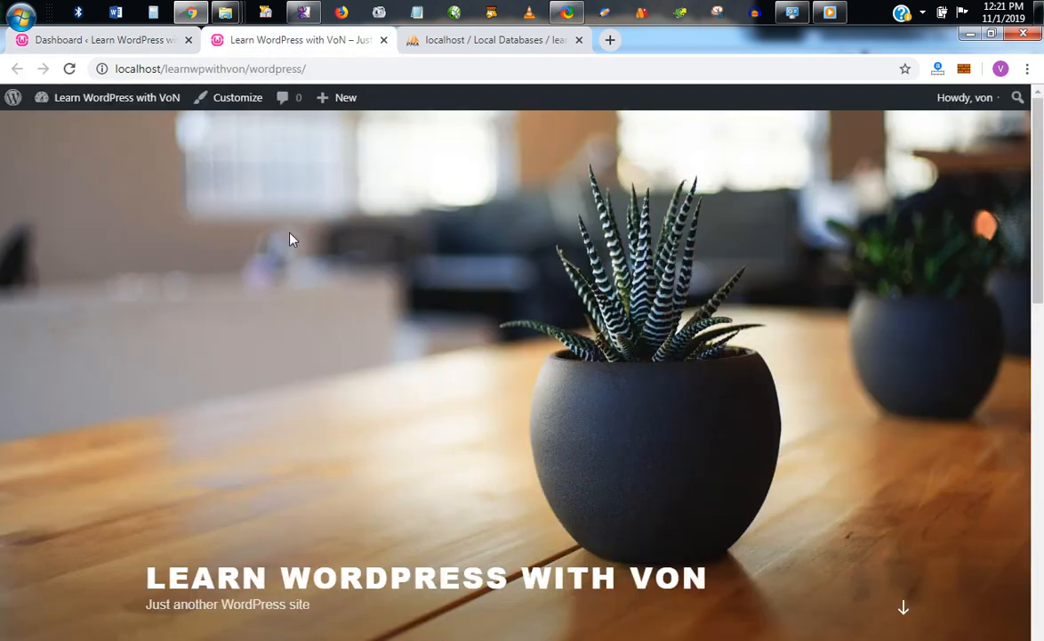
pyautogui.scroll(-4, 1036, 377)
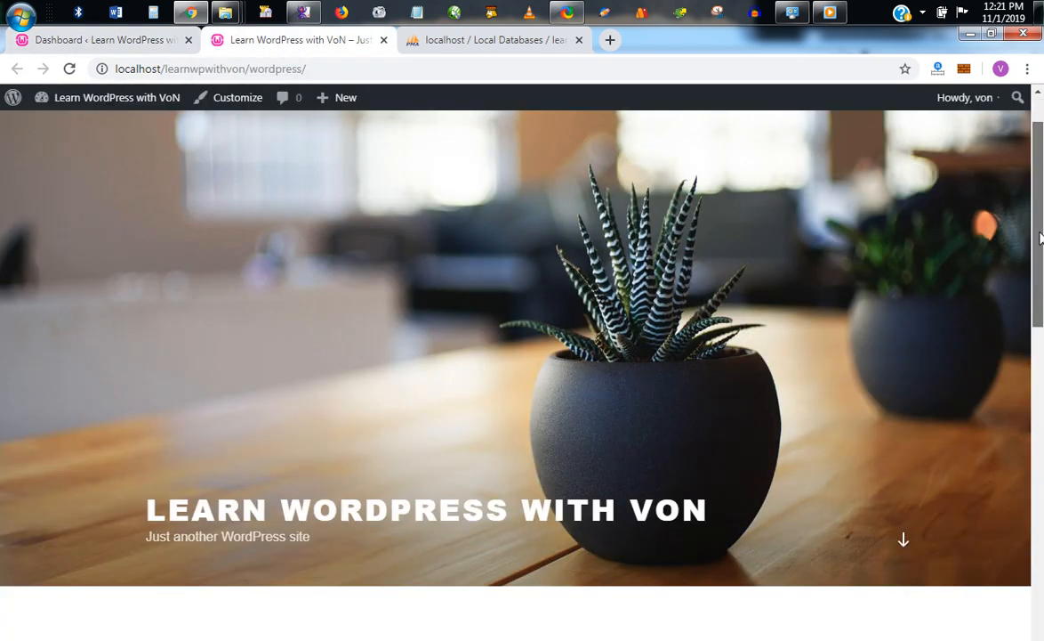
pyautogui.scroll(-6, 1037, 376)
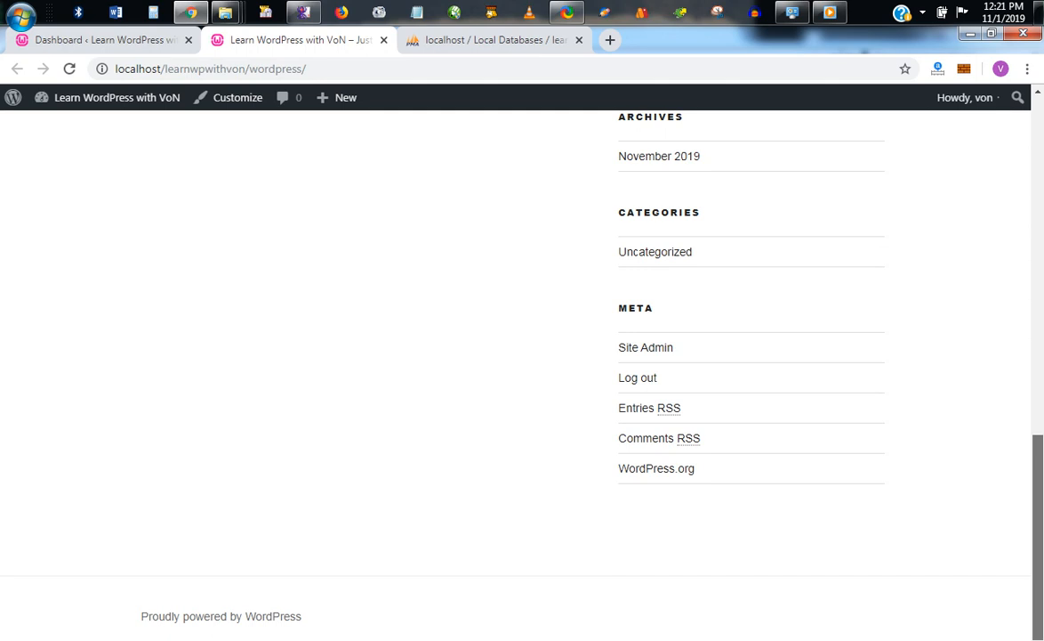
pyautogui.scroll(10, 1037, 376)
pyautogui.scroll(-2, 296, 577)
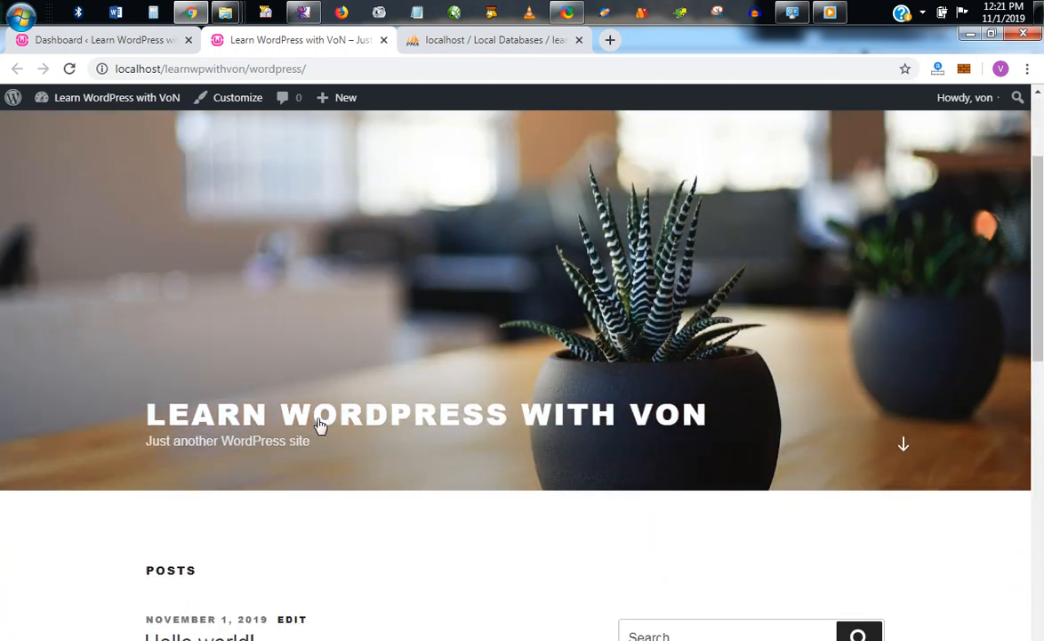
pyautogui.scroll(-6, 376, 424)
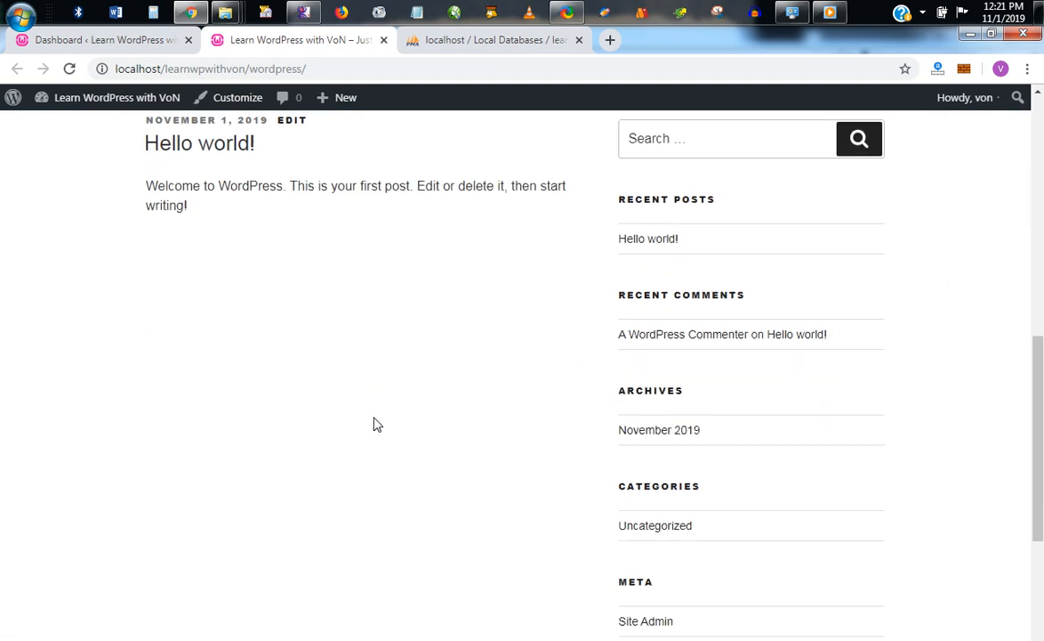
pyautogui.scroll(-5, 373, 424)
pyautogui.moveTo(1036, 502); pyautogui.dragTo(1037, 116)
# - Return to the WordPress dashboard and look over its widgets
pyautogui.click(83, 41)
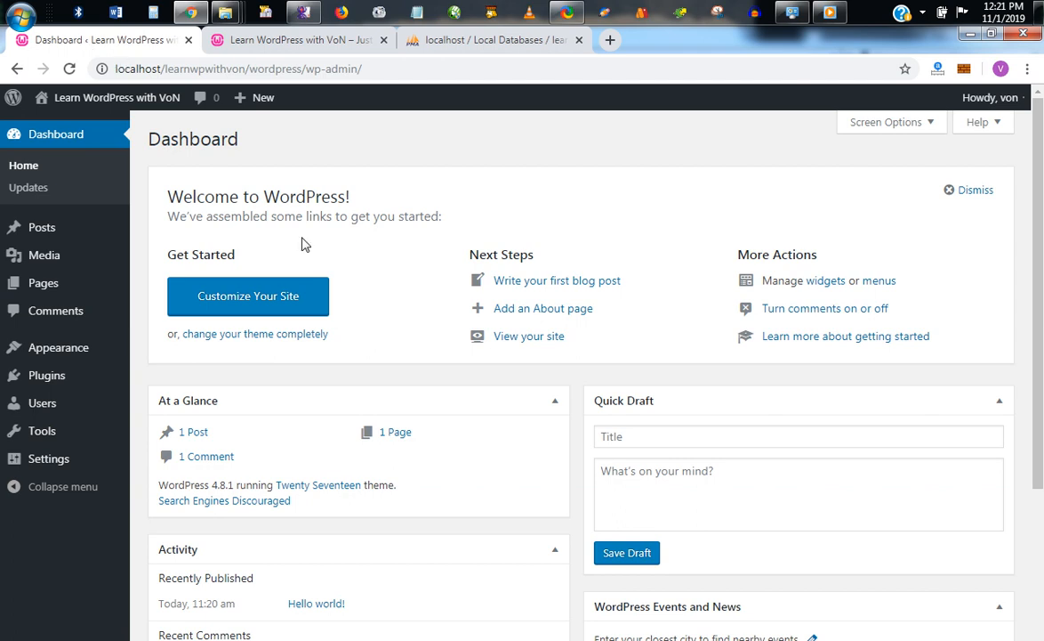
pyautogui.moveTo(1040, 245); pyautogui.dragTo(1041, 445)
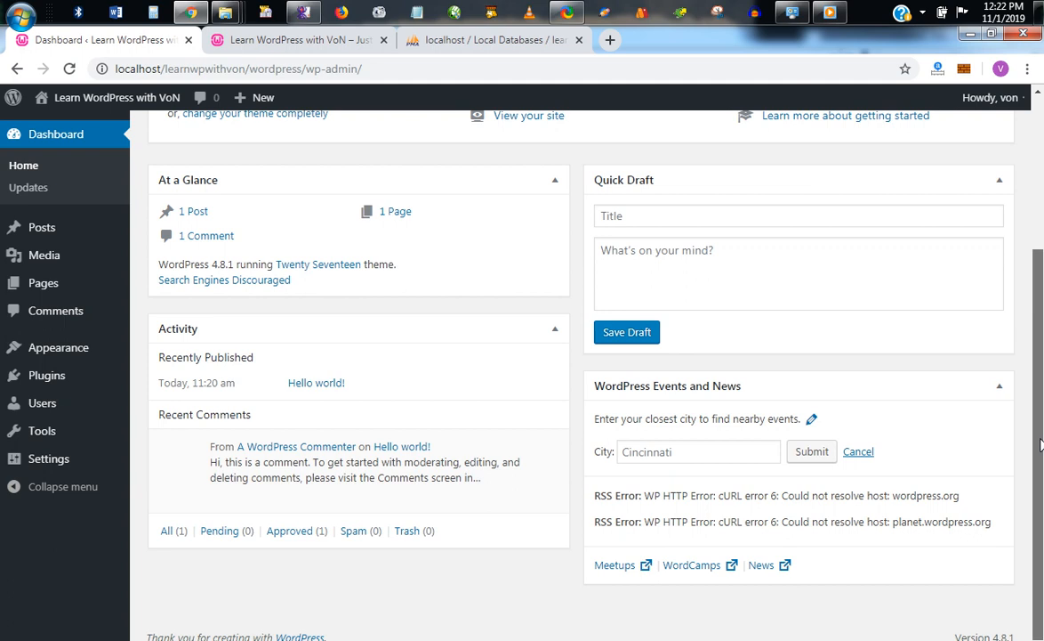
pyautogui.moveTo(1041, 445); pyautogui.dragTo(1040, 312)
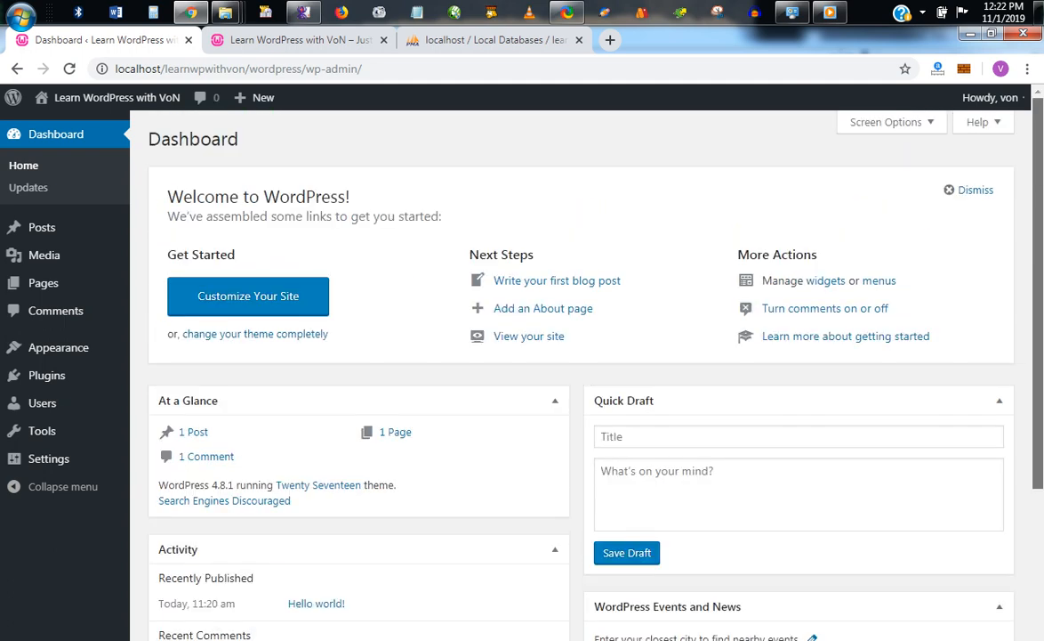